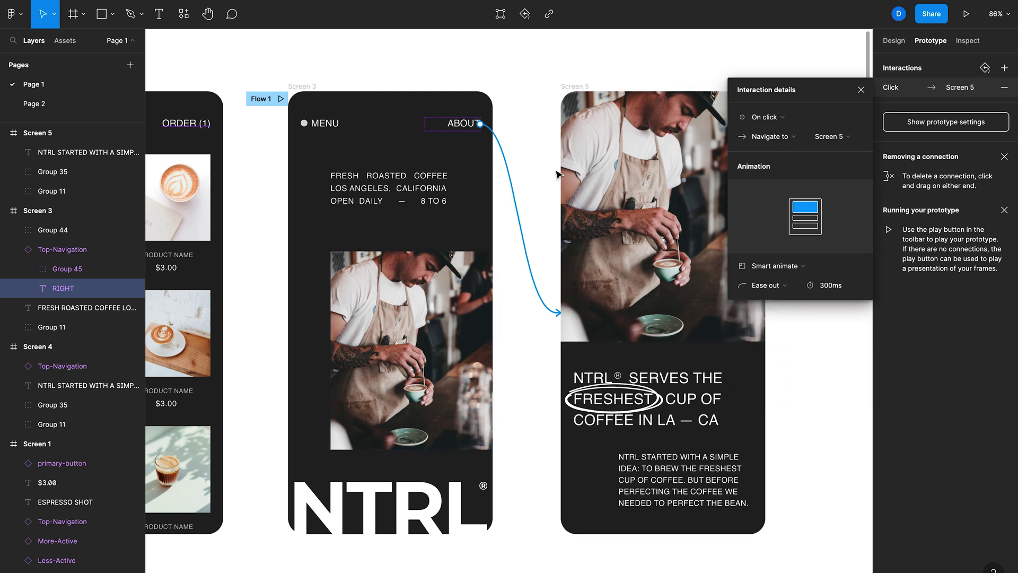
- Play the prototype flow, then place queued coffee photos into Screen 2's four second- and third-row squares
{"action": "left_click", "coordinate": [280, 98]}
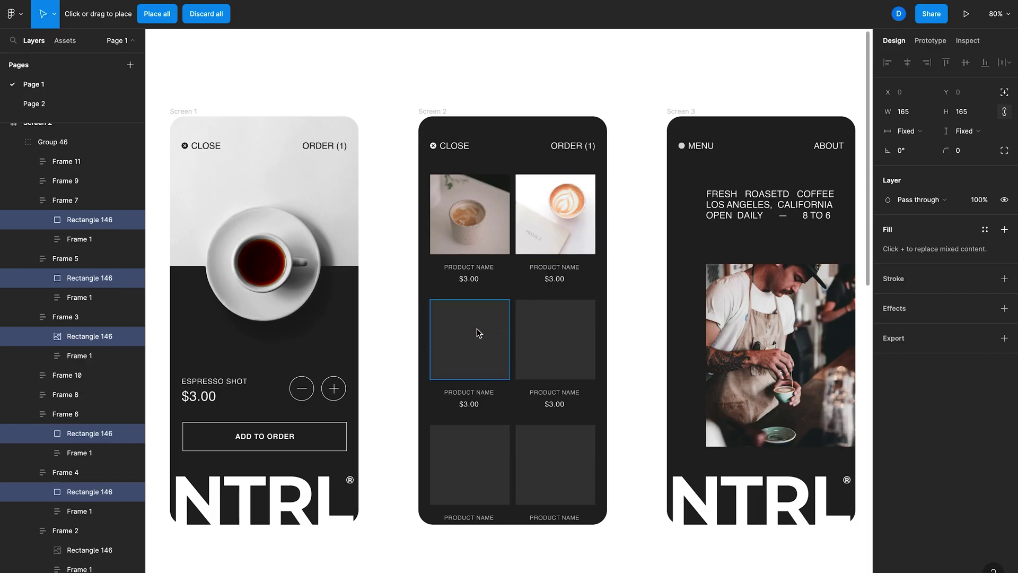
{"action": "left_click", "coordinate": [477, 327]}
{"action": "left_click", "coordinate": [525, 331]}
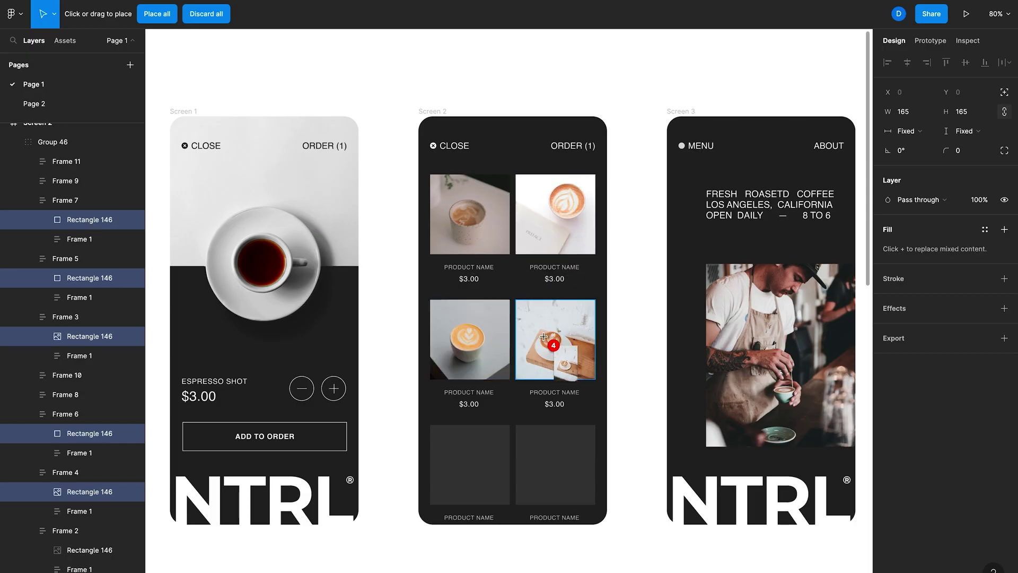
{"action": "left_click", "coordinate": [467, 459]}
{"action": "left_click", "coordinate": [552, 469]}
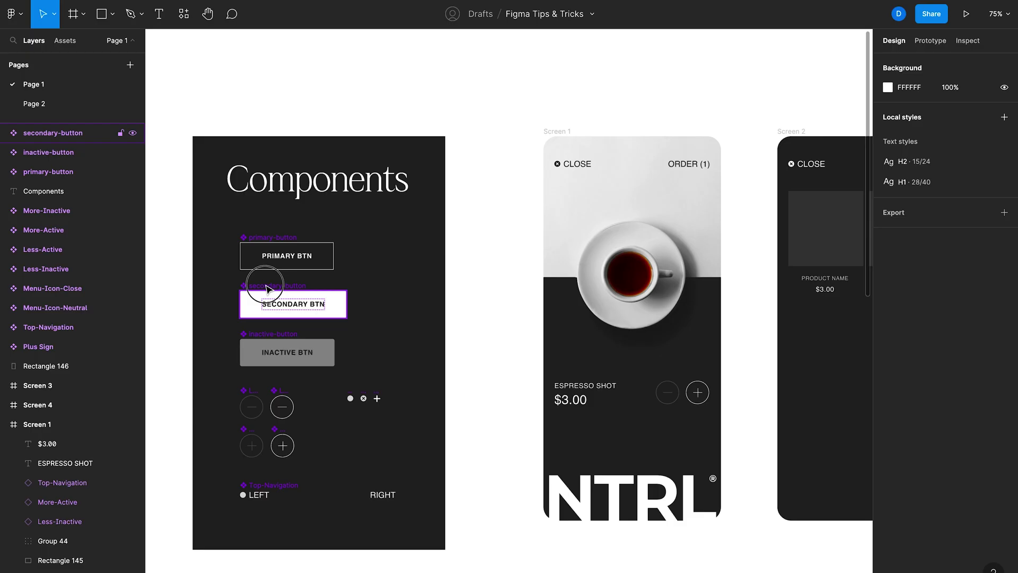
- Duplicate the secondary button into Screen 1, stretch it full width, and relabel it ADD TO ORDER
{"action": "left_click_drag", "start_coordinate": [272, 297], "coordinate": [583, 439]}
{"action": "left_click_drag", "start_coordinate": [662, 439], "coordinate": [710, 440]}
{"action": "double_click", "coordinate": [646, 444]}
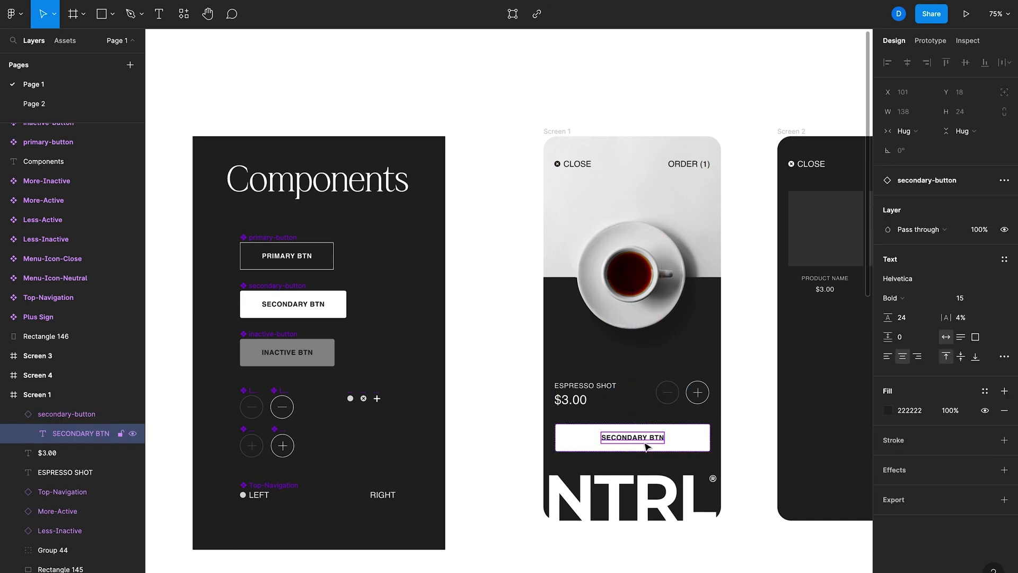
{"action": "double_click", "coordinate": [644, 442]}
{"action": "type", "text": "ADD TO ORDER"}
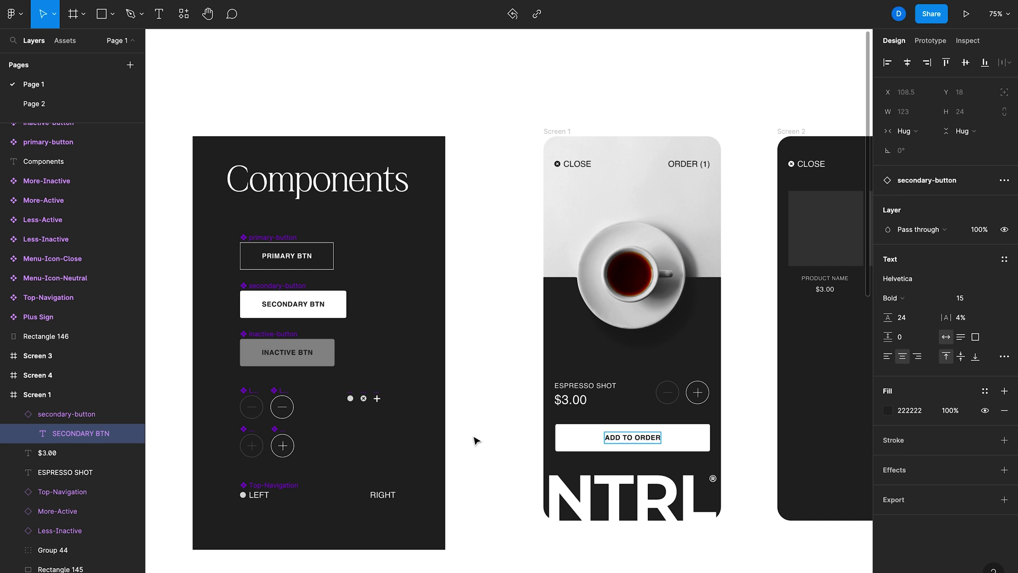
{"action": "key", "text": "Escape"}
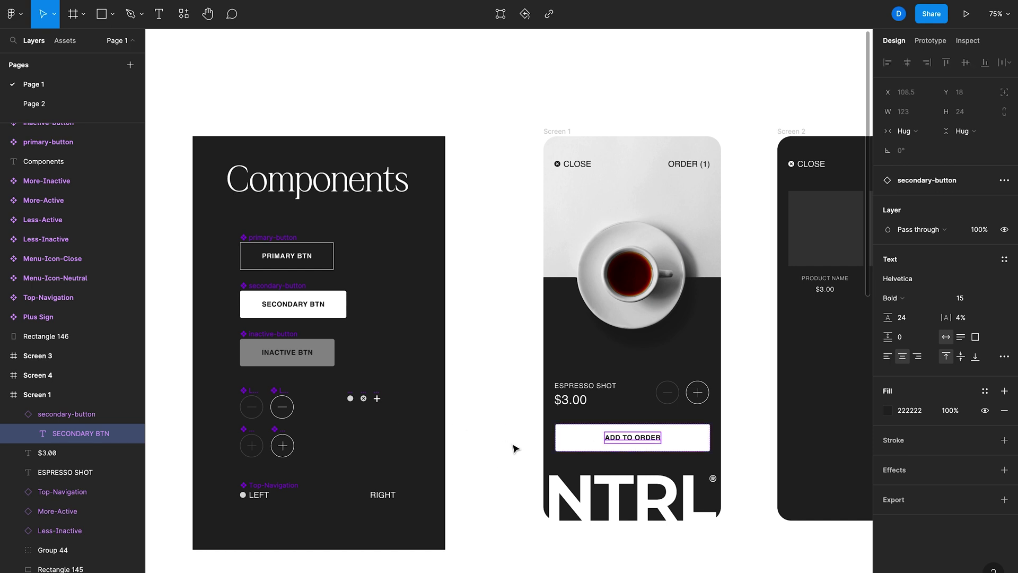
{"action": "left_click", "coordinate": [450, 323]}
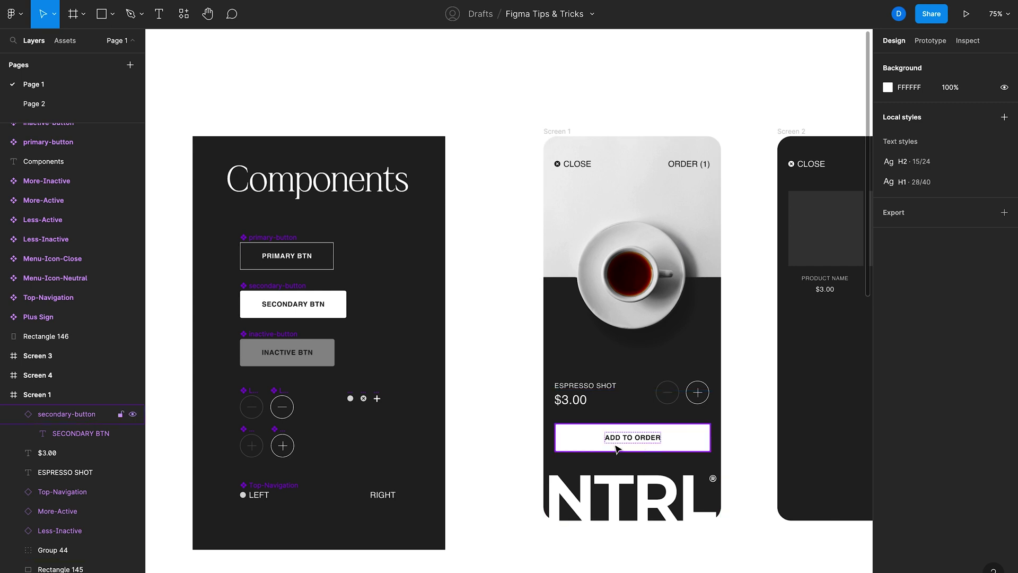
{"action": "left_click", "coordinate": [291, 289]}
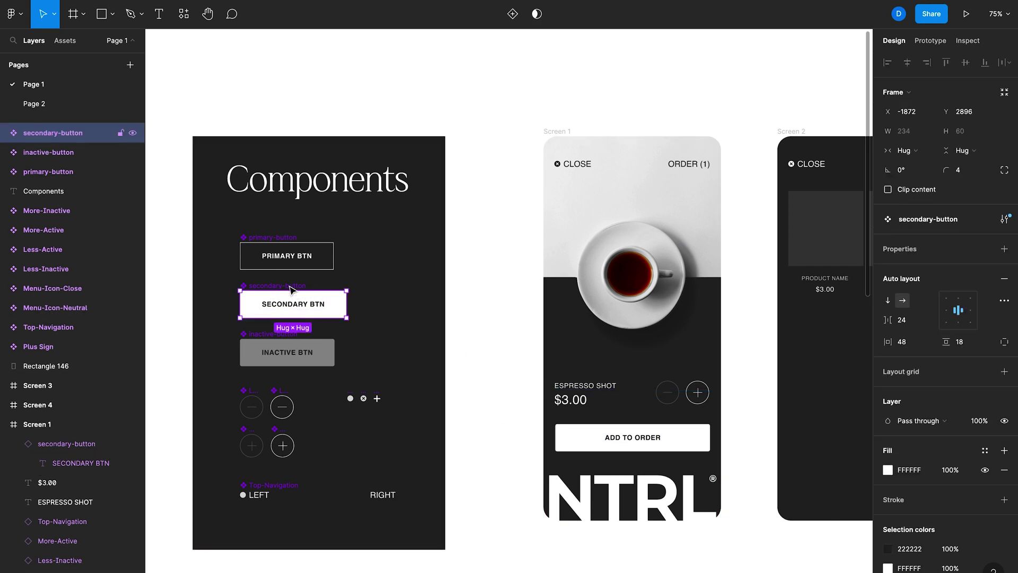
{"action": "left_click", "coordinate": [888, 469]}
{"action": "left_click_drag", "start_coordinate": [807, 322], "coordinate": [847, 321]}
{"action": "left_click", "coordinate": [522, 290]}
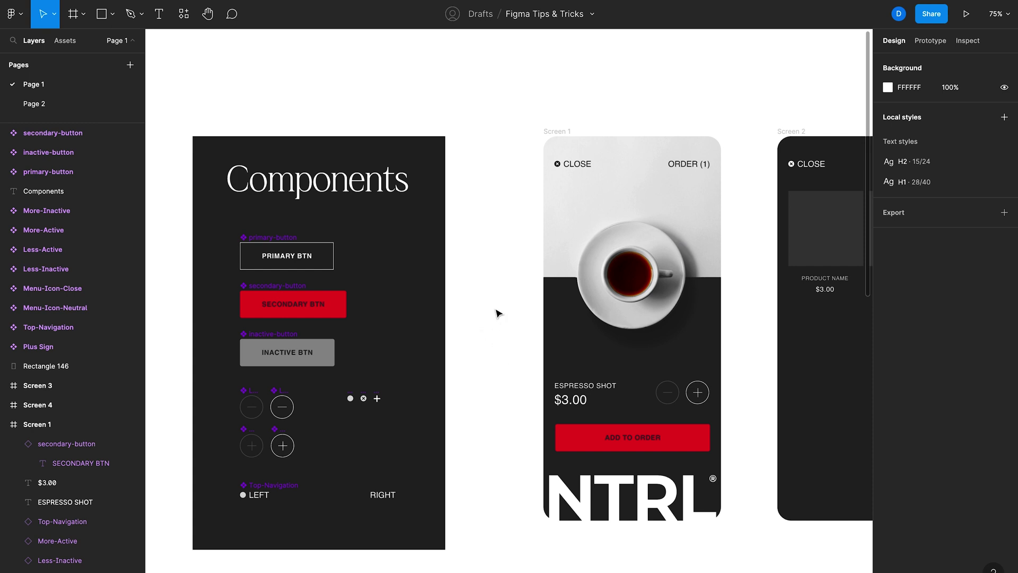
{"action": "key", "text": "ctrl+z"}
{"action": "key", "text": "ctrl+z"}
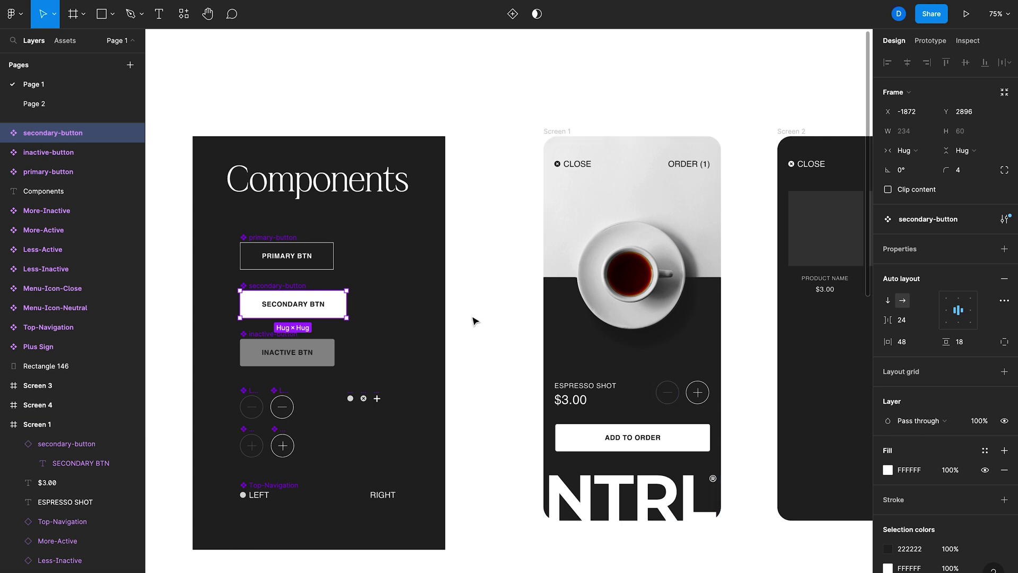
- Try replacing ADD TO ORDER with a PRIMARY BTN copy, then undo back to the original button
{"action": "left_click", "coordinate": [479, 339]}
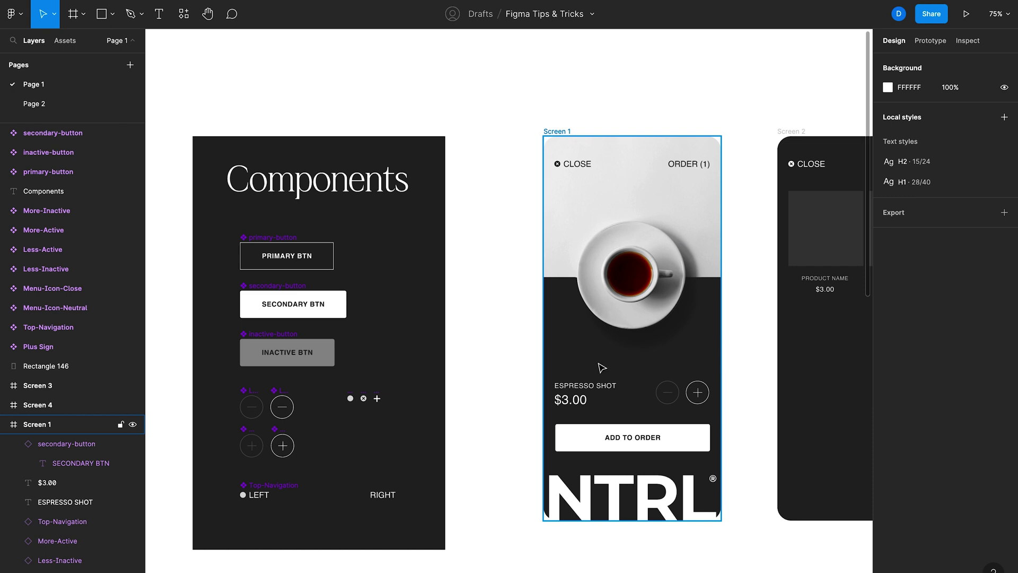
{"action": "left_click", "coordinate": [593, 437]}
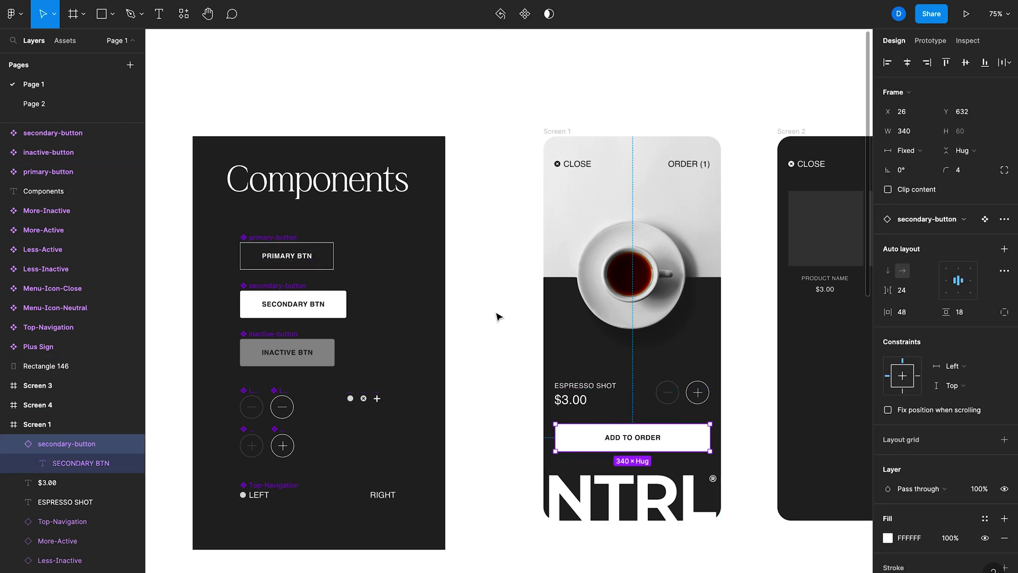
{"action": "key", "text": "Delete"}
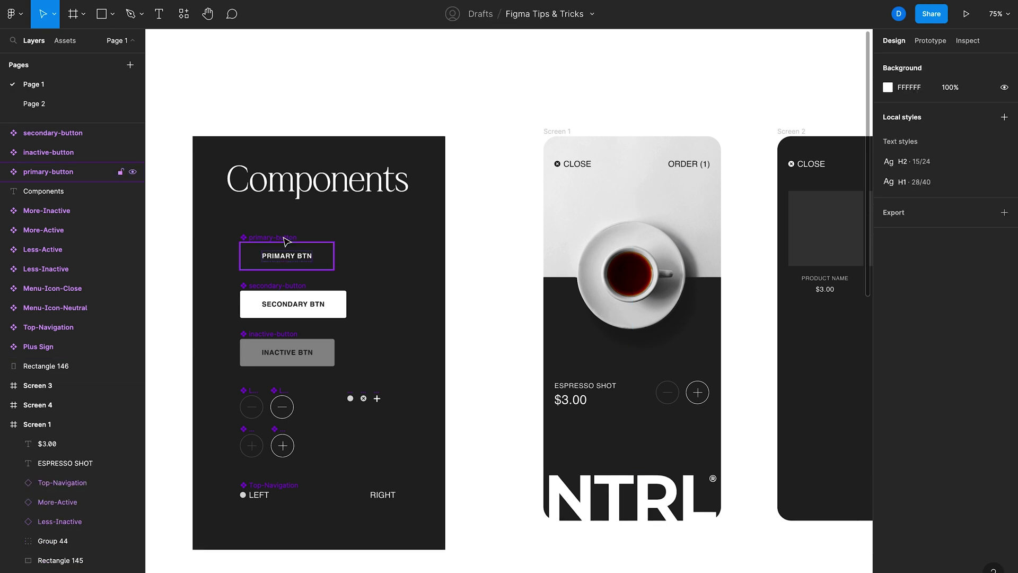
{"action": "left_click", "coordinate": [286, 255]}
{"action": "left_click_drag", "start_coordinate": [287, 256], "coordinate": [488, 375]}
{"action": "key", "text": "ctrl+z"}
{"action": "key", "text": "ctrl+z"}
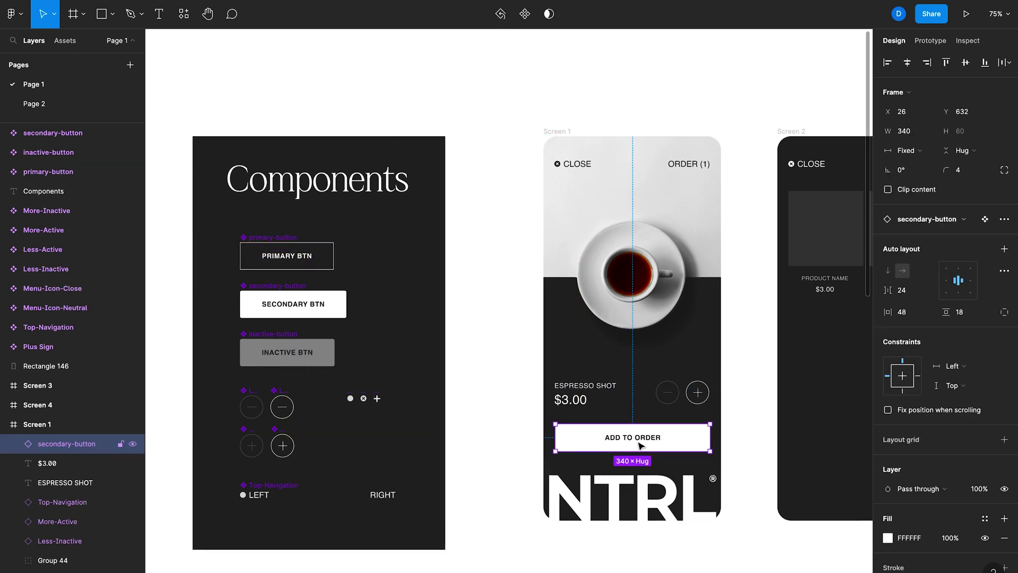
- Swap the ADD TO ORDER instance to the primary-button component
{"action": "left_click", "coordinate": [923, 219]}
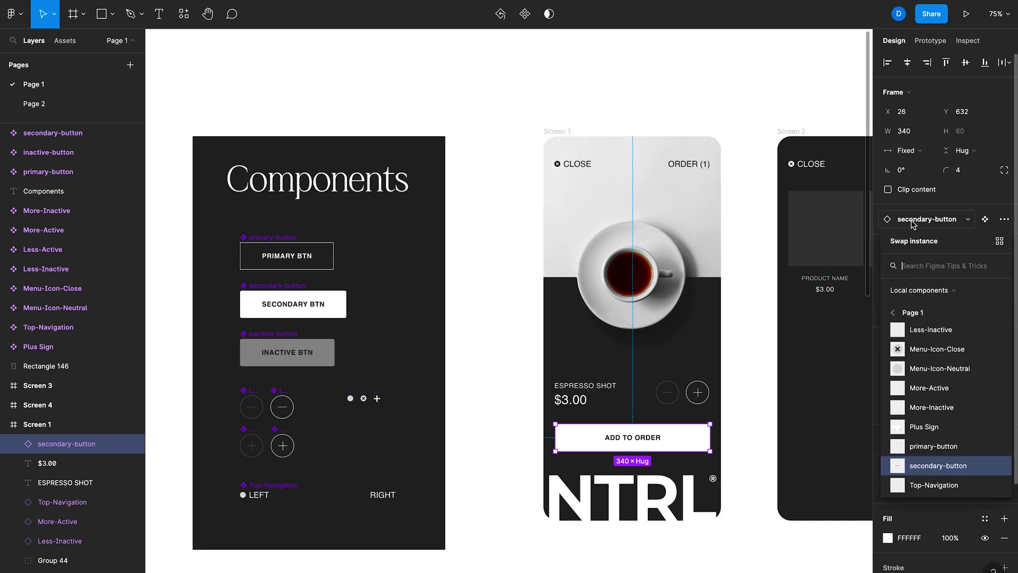
{"action": "left_click", "coordinate": [927, 448]}
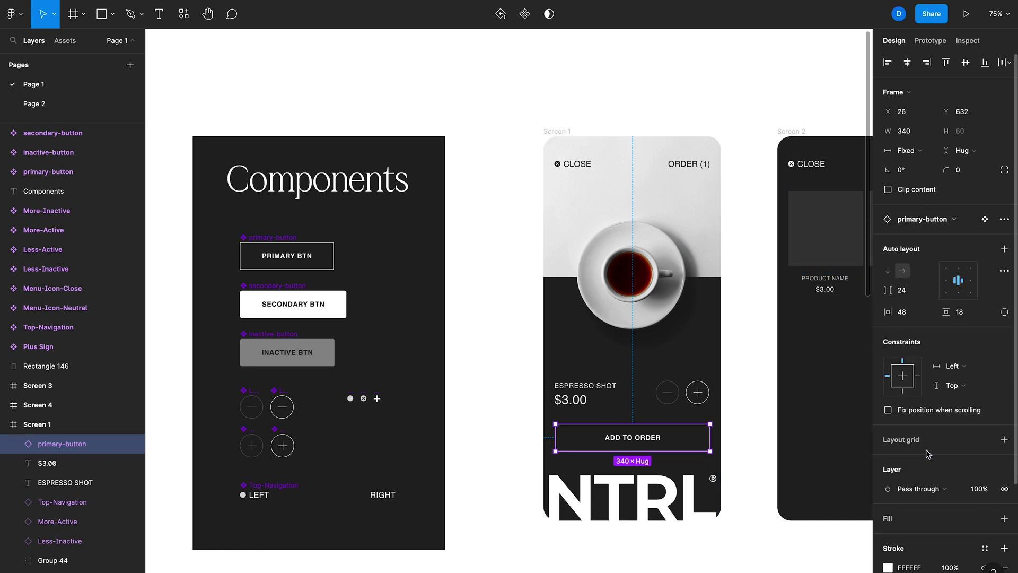
{"action": "left_click", "coordinate": [490, 426]}
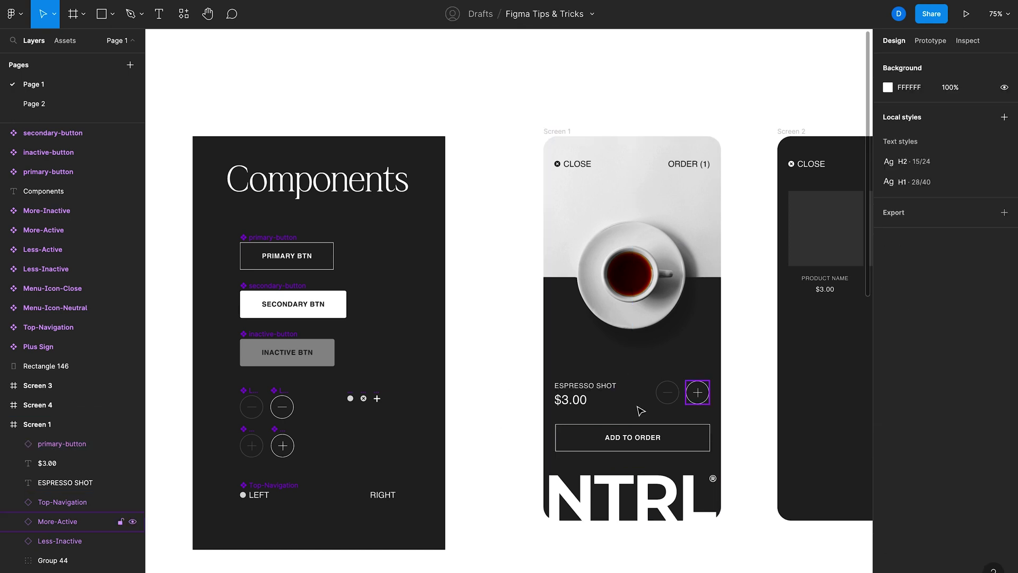
- Swap Screen 1's minus button from Less-Inactive to Less-Active
{"action": "left_click", "coordinate": [666, 402]}
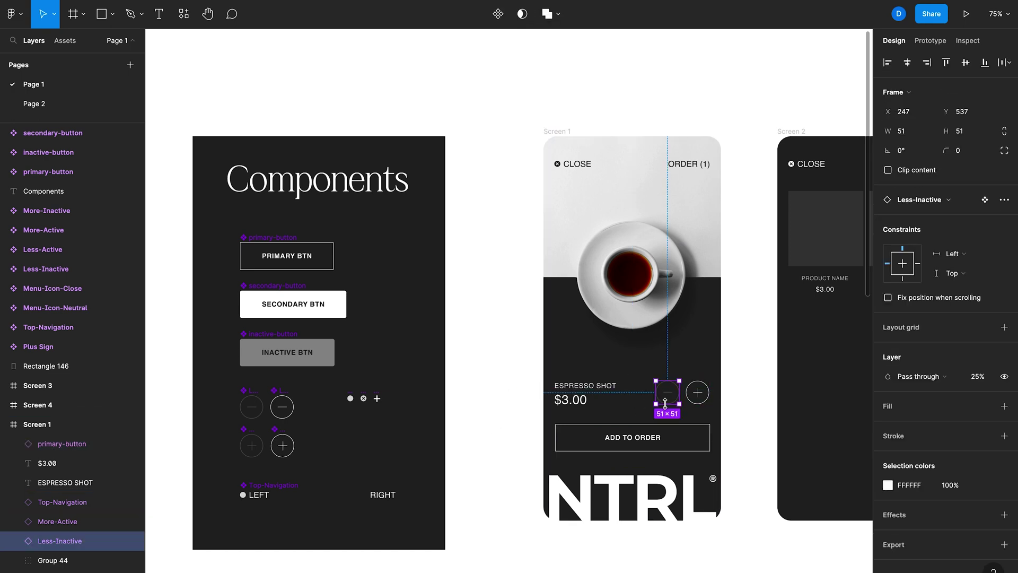
{"action": "left_click", "coordinate": [927, 199]}
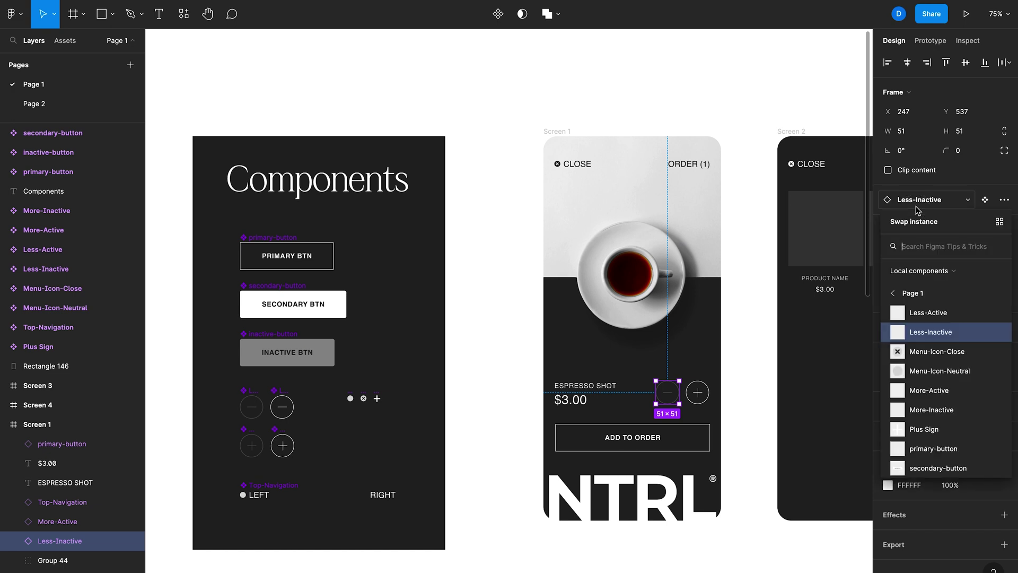
{"action": "left_click", "coordinate": [935, 314]}
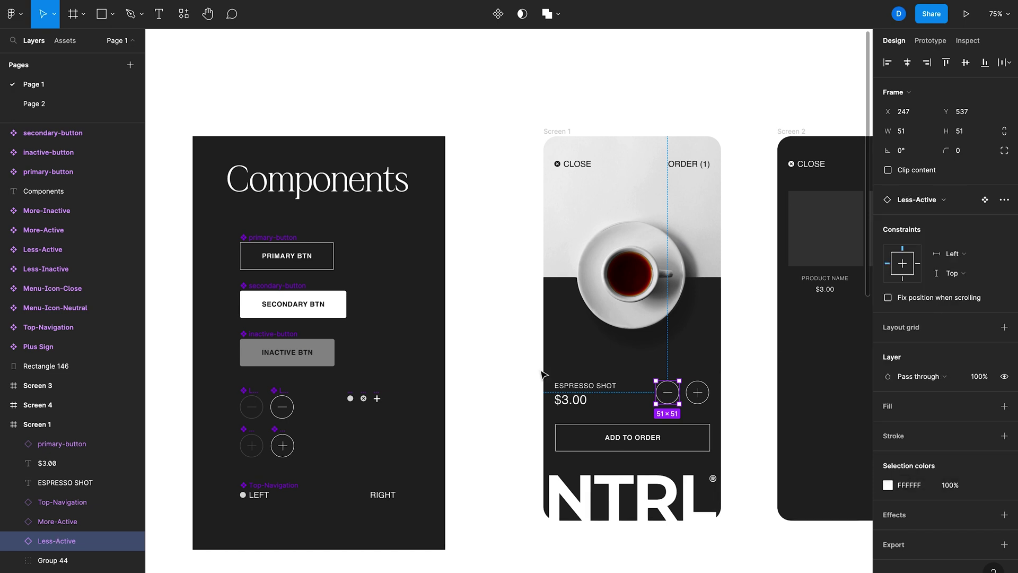
{"action": "left_click", "coordinate": [502, 368]}
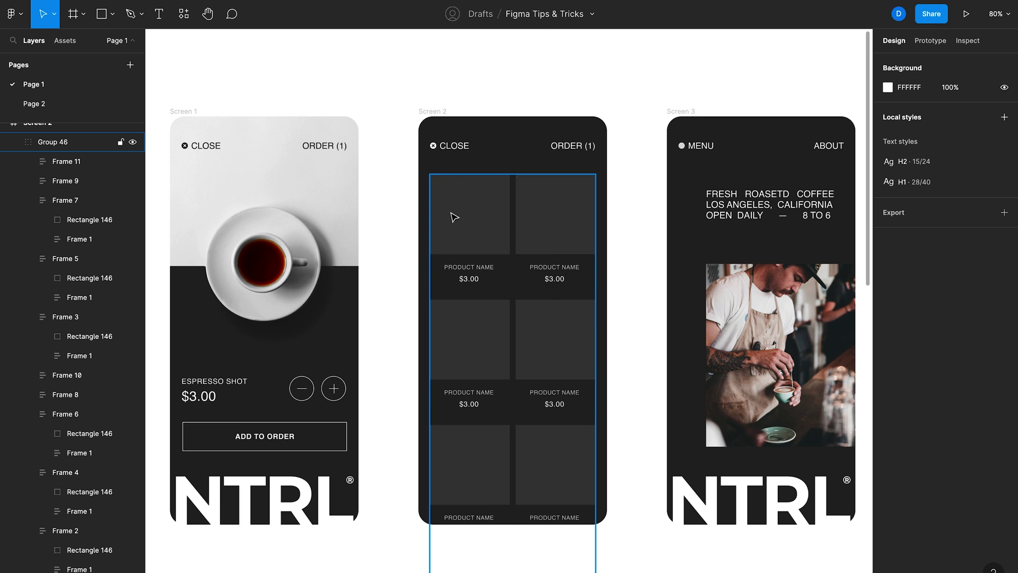
- Select Rectangle 146, the image square inside Screen 2's first product card
{"action": "double_click", "coordinate": [477, 210]}
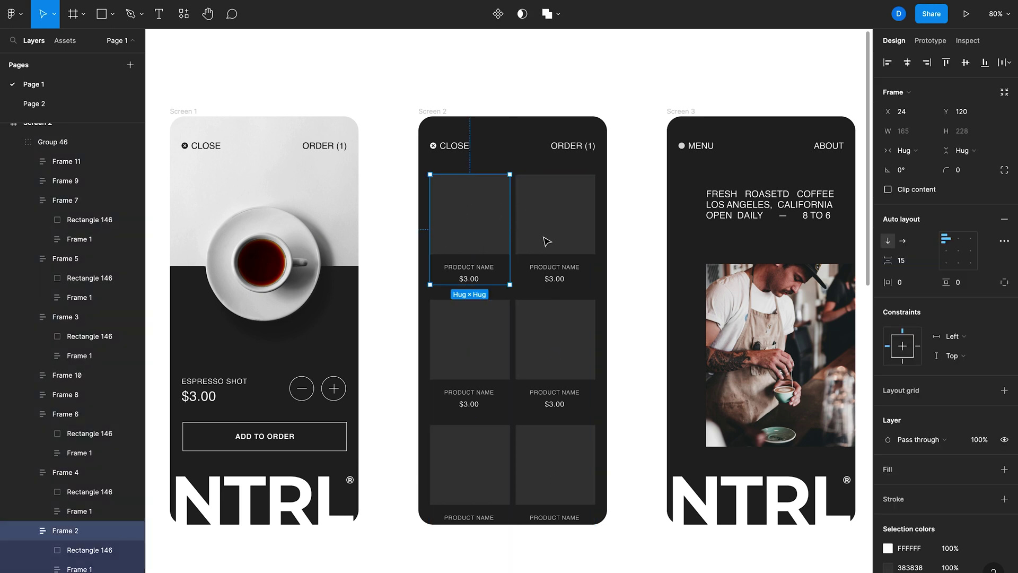
{"action": "left_click", "coordinate": [465, 204]}
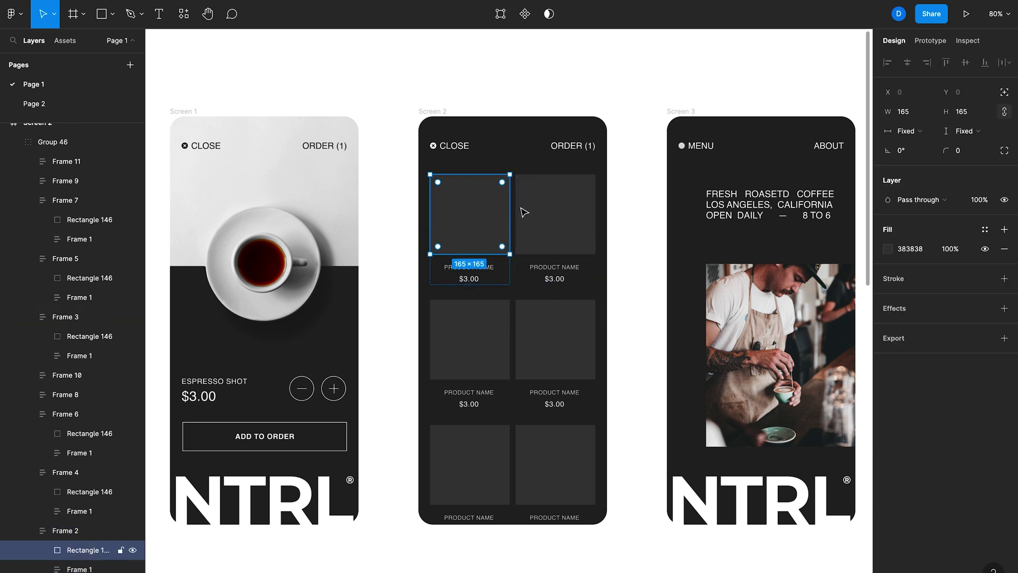
{"action": "left_click", "coordinate": [469, 75]}
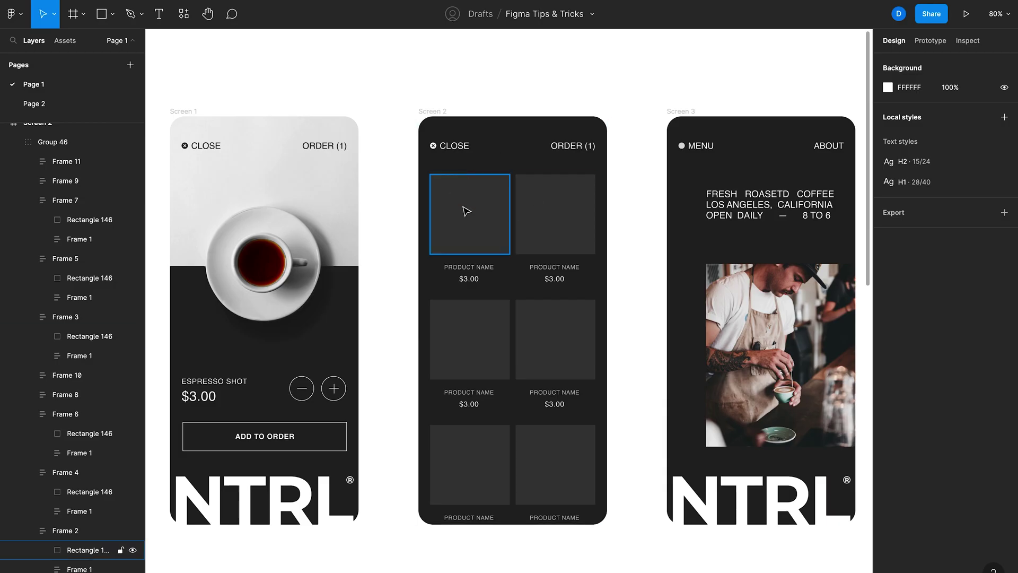
{"action": "left_click", "coordinate": [466, 211], "text": "ctrl"}
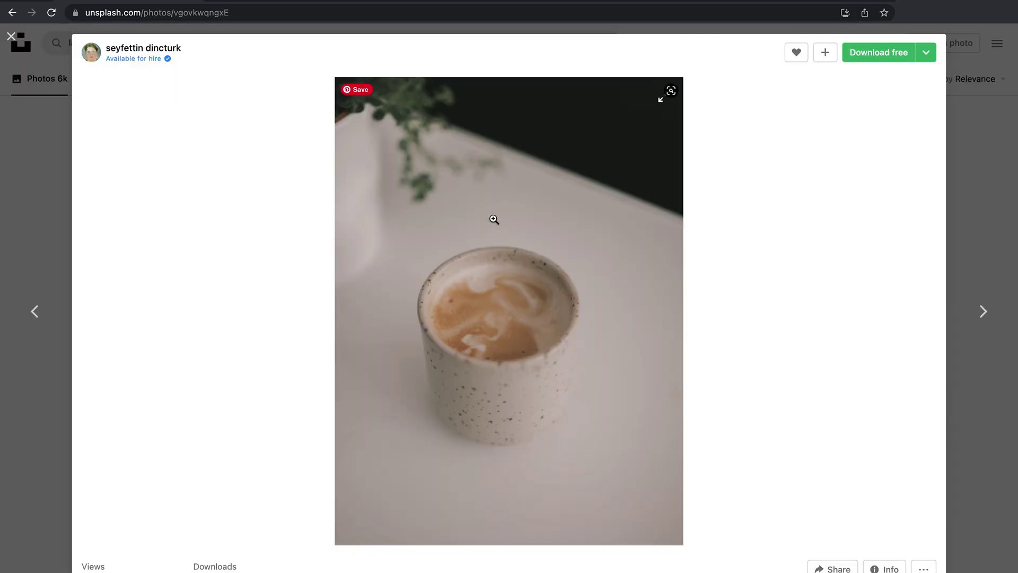
- Copy the Unsplash photo of the latte in a speckled cup
{"action": "right_click", "coordinate": [493, 219]}
{"action": "left_click", "coordinate": [542, 256]}
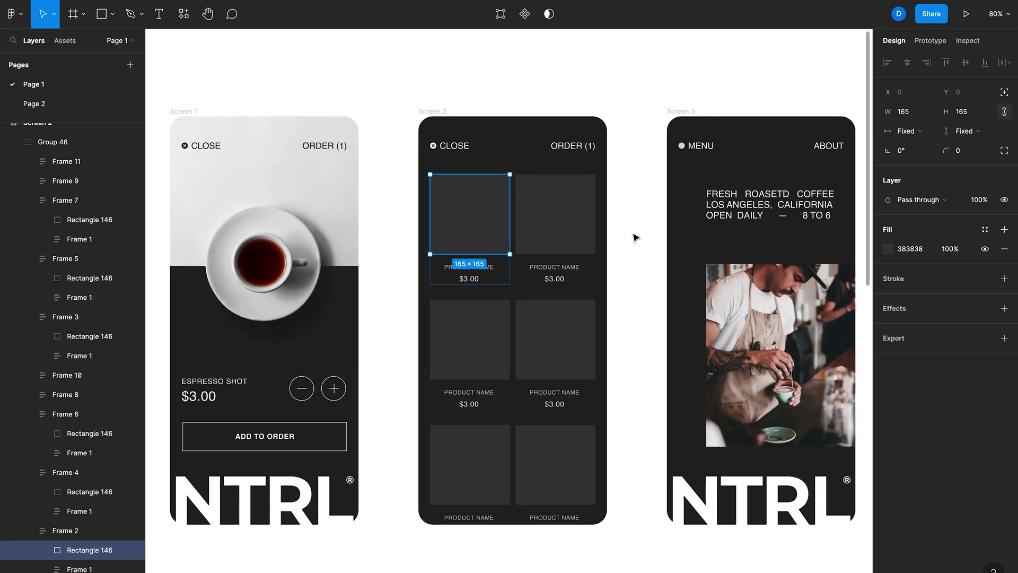
- Paste the latte photo into the first product square, then select the other empty product squares
{"action": "key", "text": "ctrl+v"}
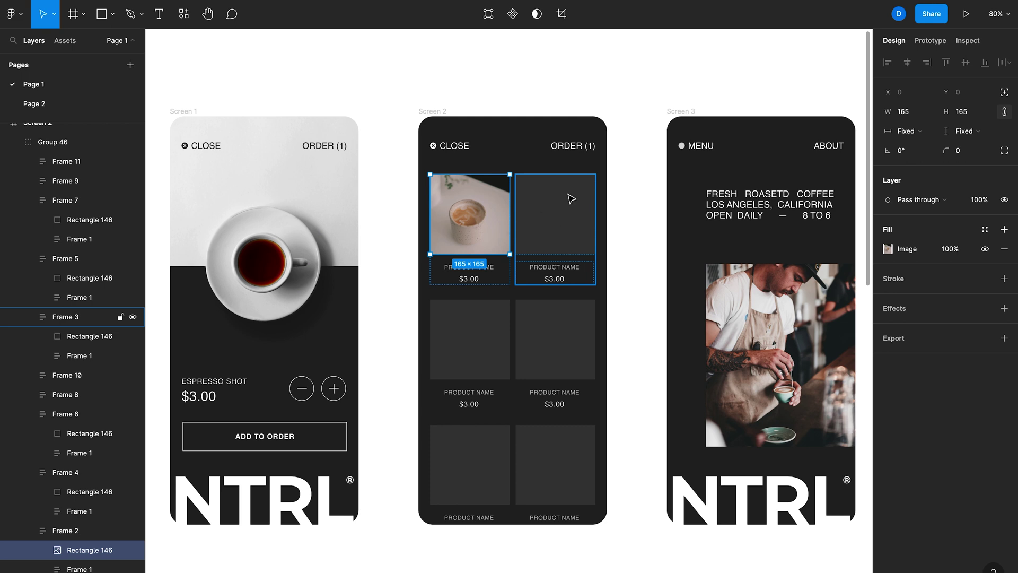
{"action": "left_click", "coordinate": [576, 225]}
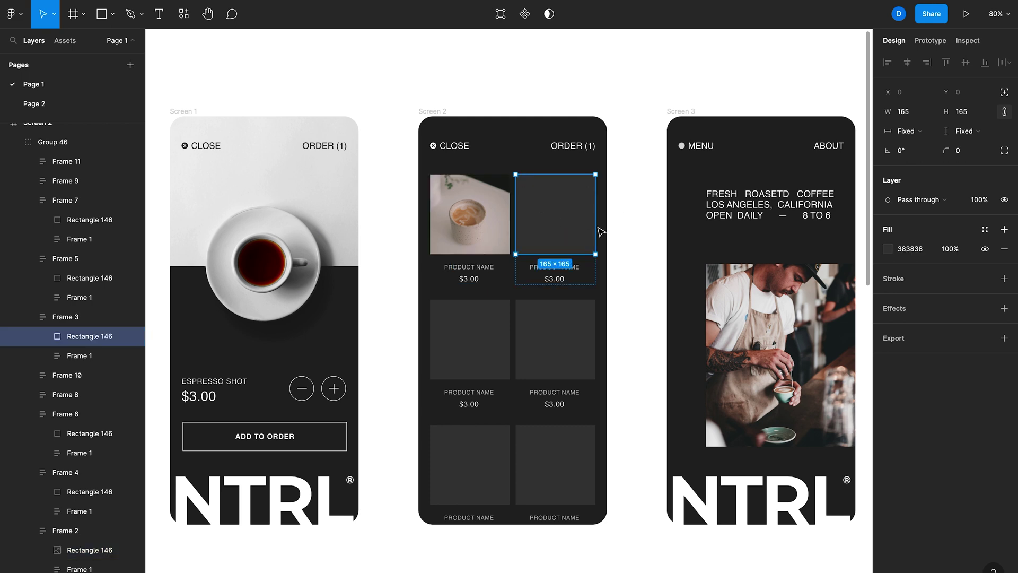
{"action": "left_click", "coordinate": [498, 333], "text": "shift+super"}
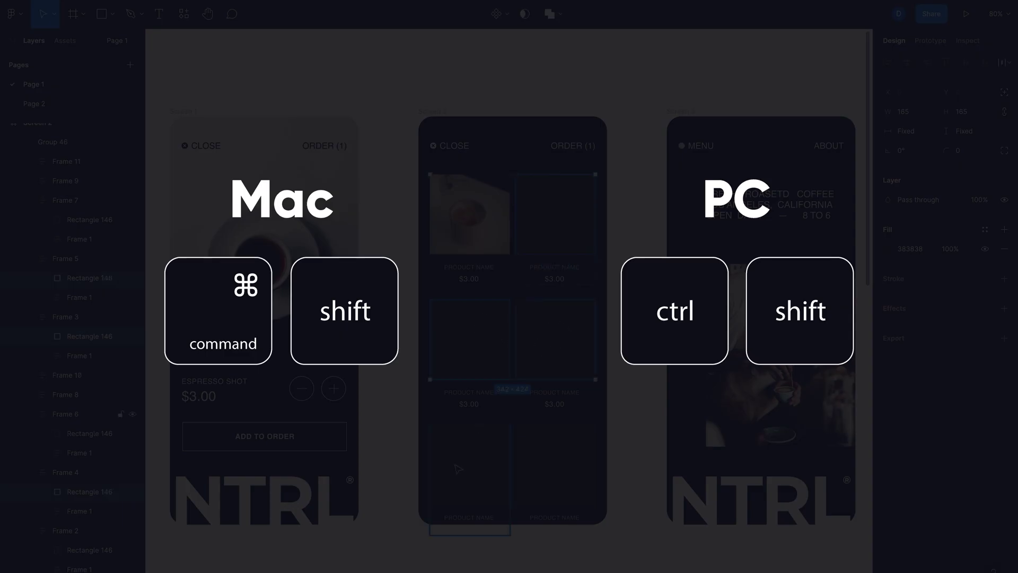
{"action": "left_click", "coordinate": [532, 466], "text": "shift+super"}
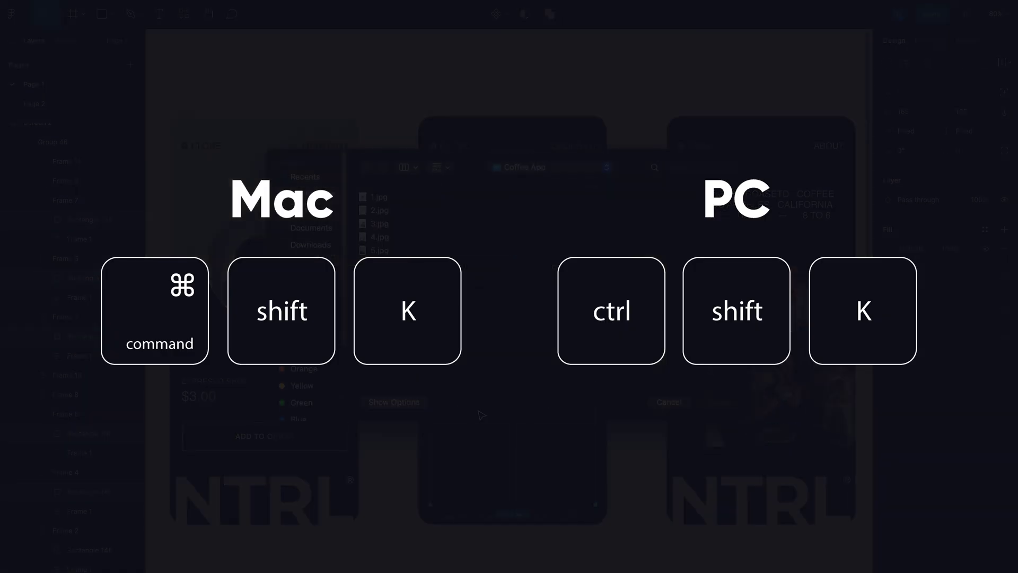
- Import photos 1.jpg through 6.jpg from the Coffee App folder
{"action": "key", "text": "super+shift+k"}
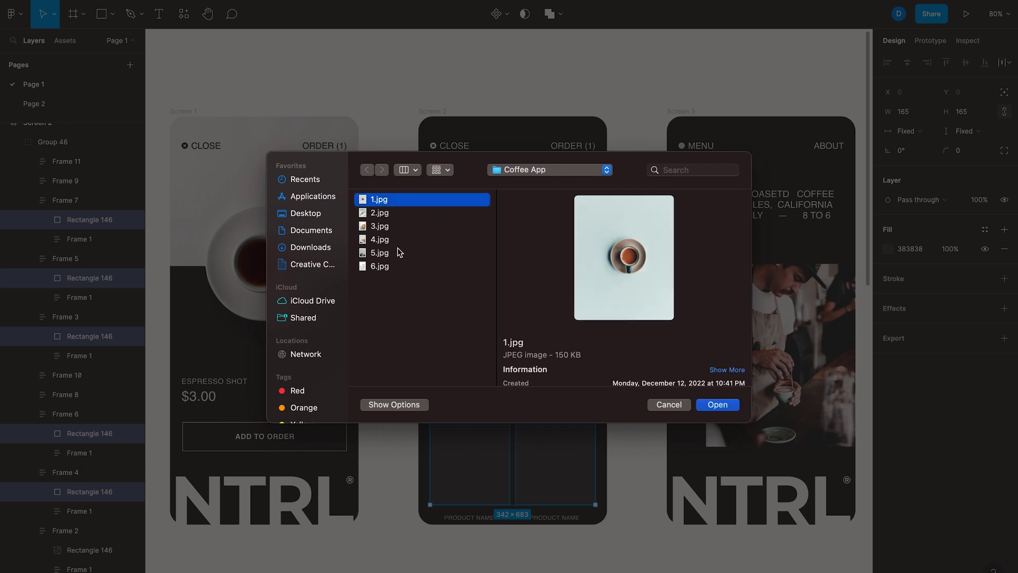
{"action": "left_click", "coordinate": [380, 265], "text": "shift"}
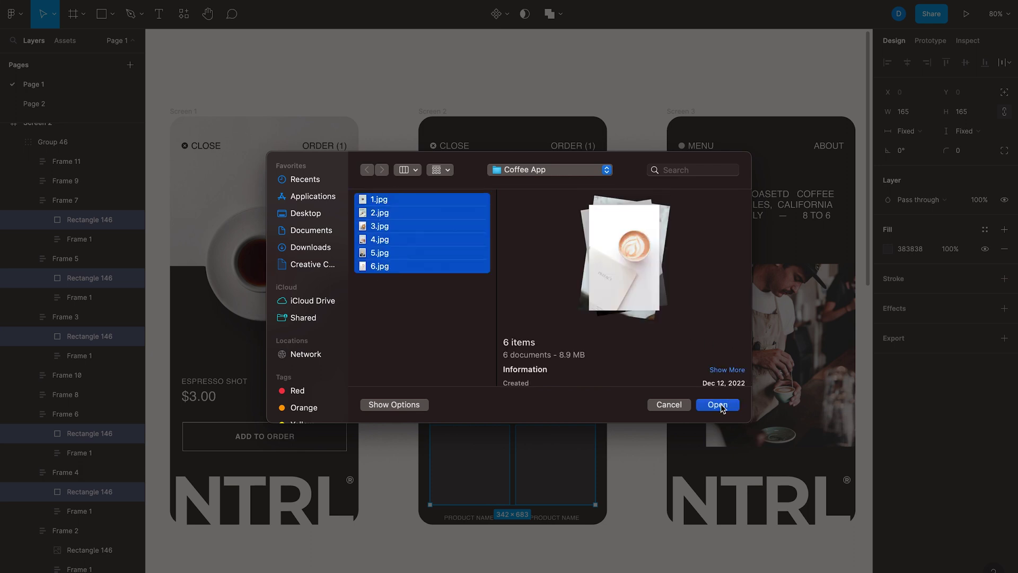
{"action": "left_click", "coordinate": [718, 404]}
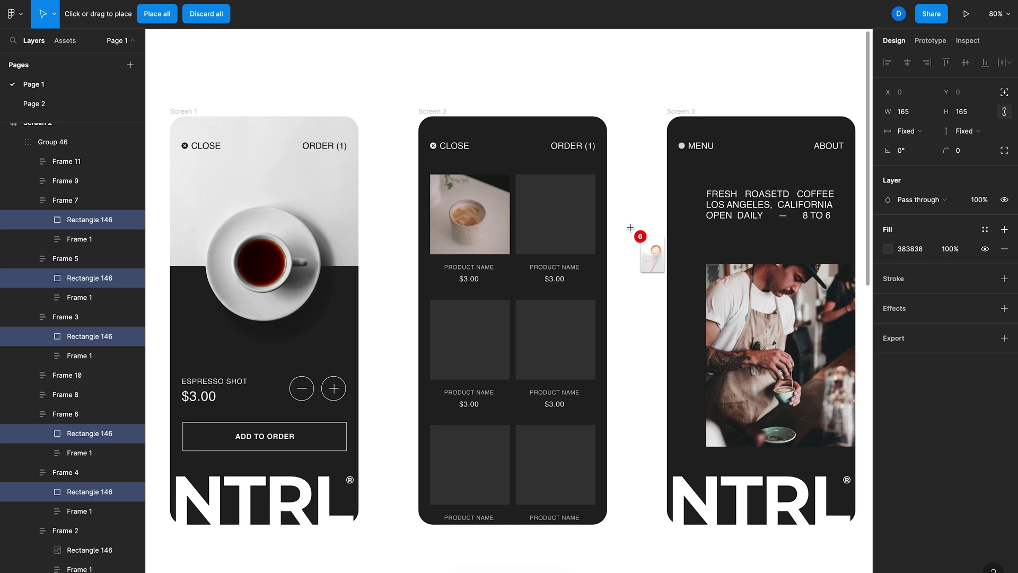
- Place the imported photos into the five remaining product tiles on Screen 2
{"action": "left_click", "coordinate": [552, 221]}
{"action": "left_click", "coordinate": [477, 331]}
{"action": "left_click", "coordinate": [546, 341]}
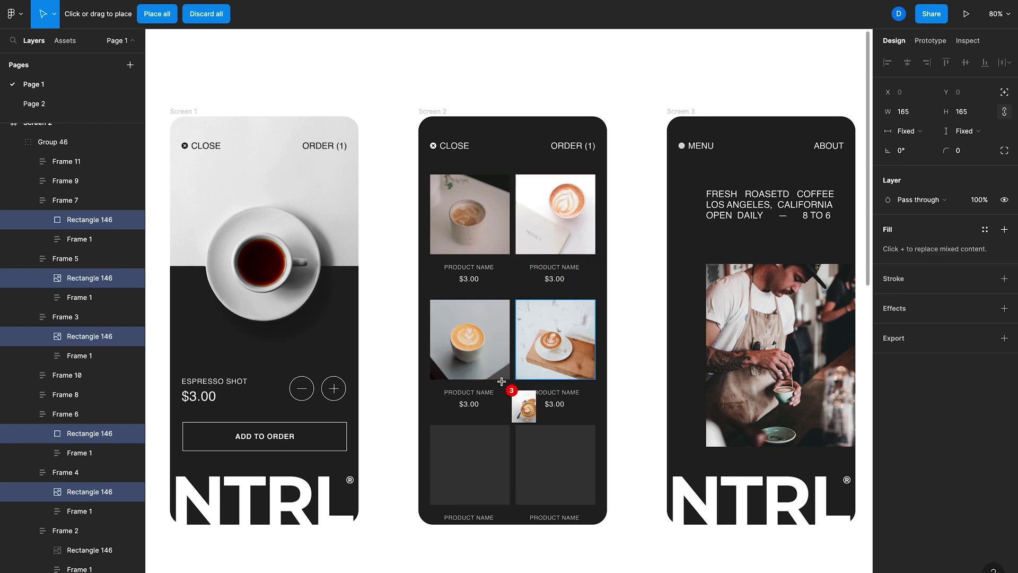
{"action": "left_click", "coordinate": [469, 466]}
{"action": "left_click", "coordinate": [552, 464]}
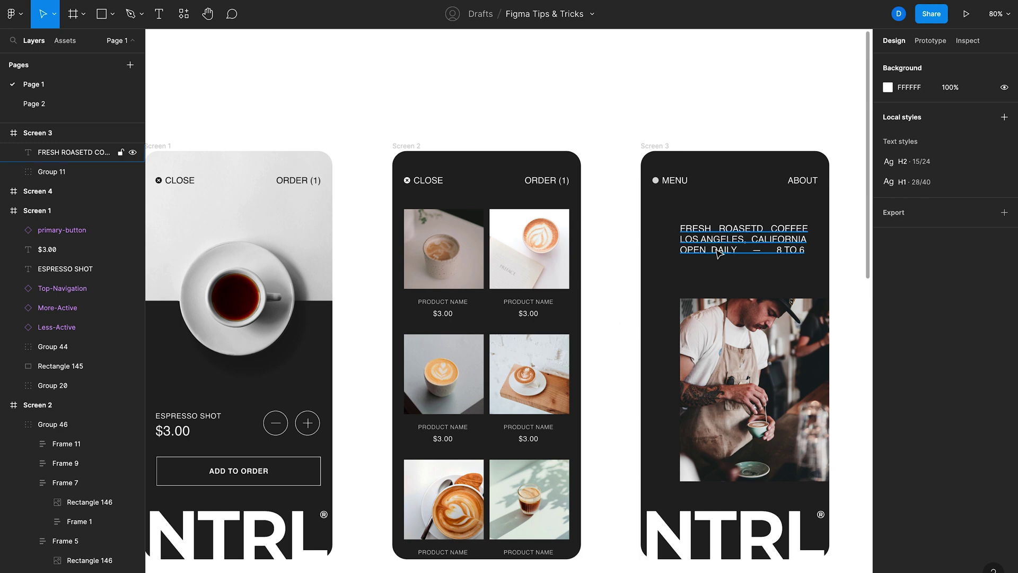
- Copy the ESPRESSO SHOT label's H2 text style and paste it onto Screen 3's tagline
{"action": "scroll", "coordinate": [719, 254], "scroll_direction": "left", "scroll_amount": 4}
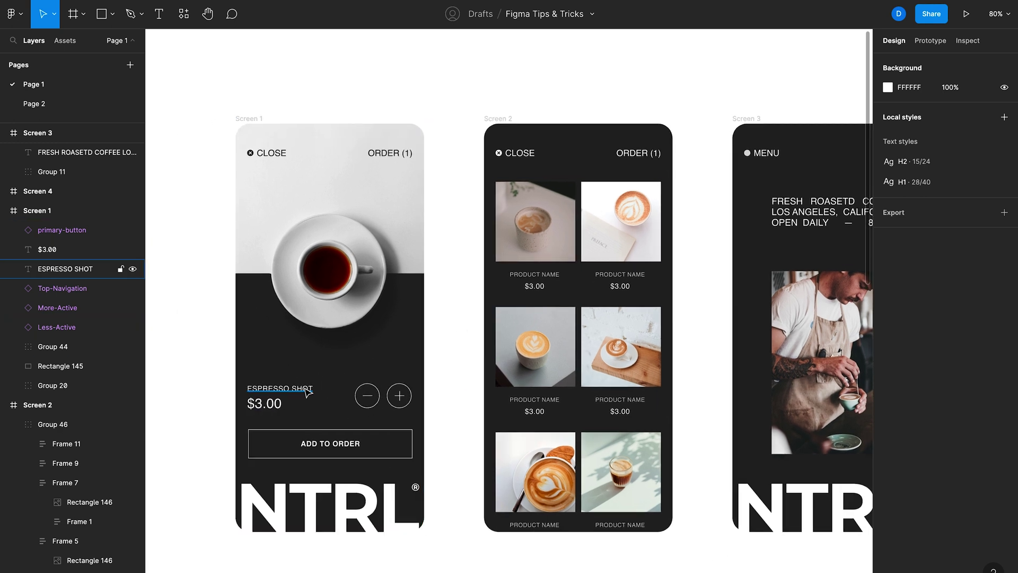
{"action": "left_click", "coordinate": [302, 388]}
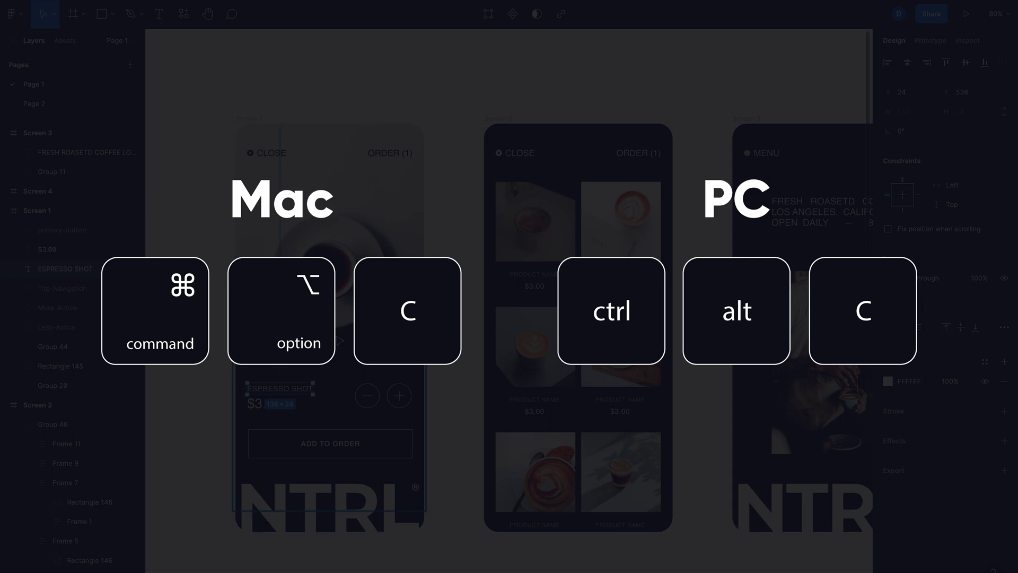
{"action": "key", "text": "ctrl+alt+c"}
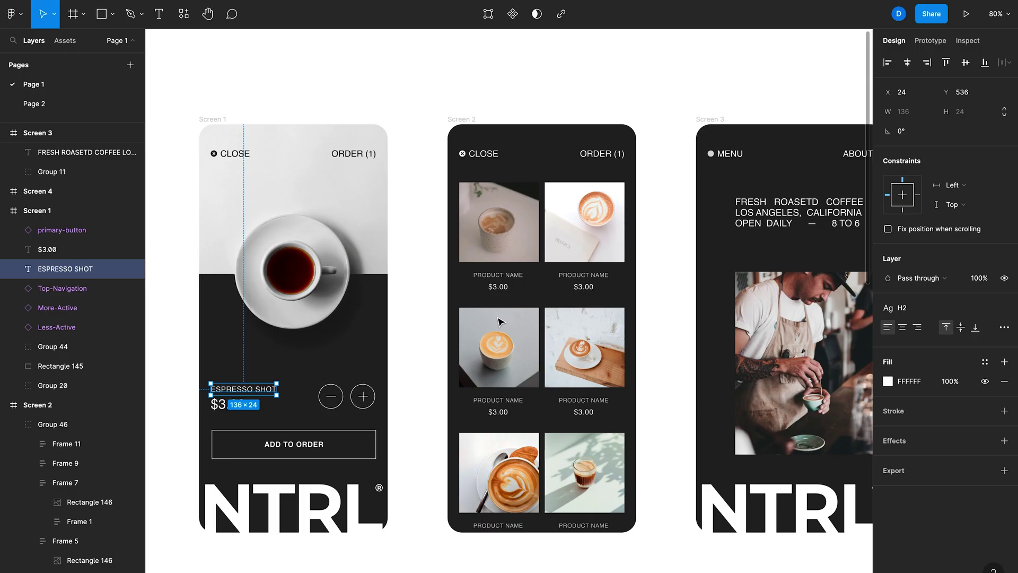
{"action": "scroll", "coordinate": [566, 215], "scroll_direction": "right", "scroll_amount": 5}
{"action": "left_click", "coordinate": [566, 215]}
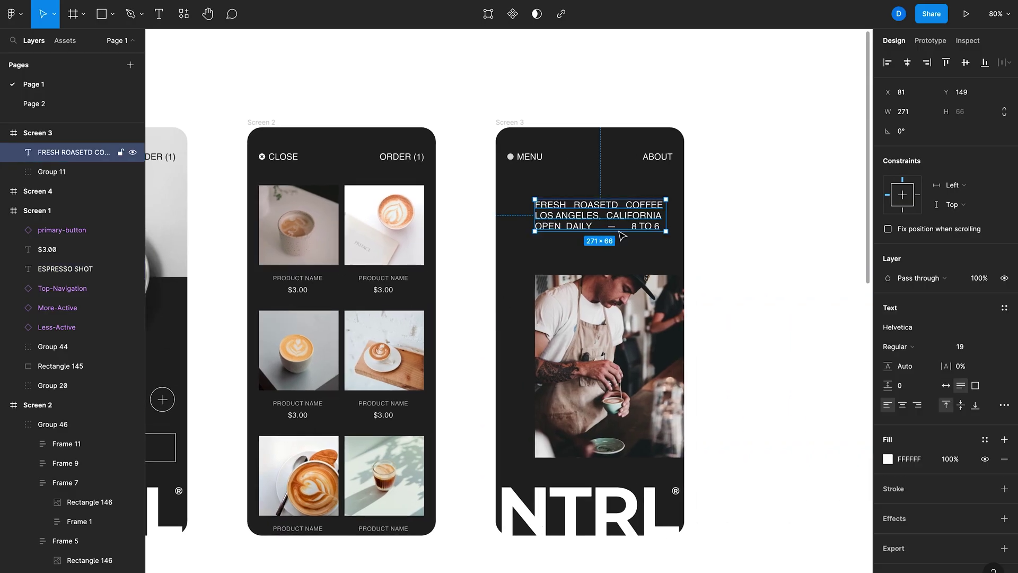
{"action": "key", "text": "ctrl+alt+v"}
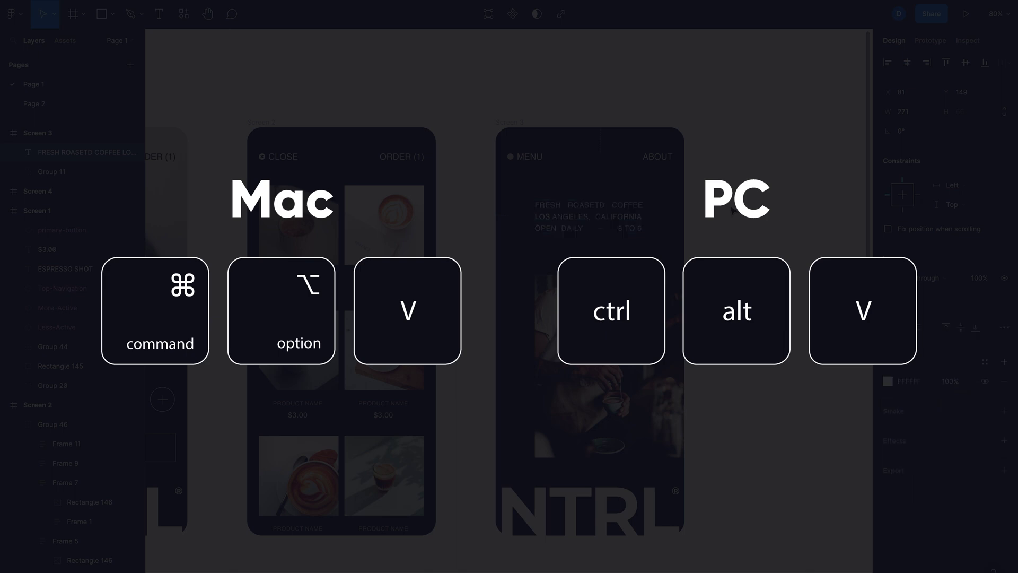
{"action": "scroll", "coordinate": [731, 218], "scroll_direction": "left", "scroll_amount": 3}
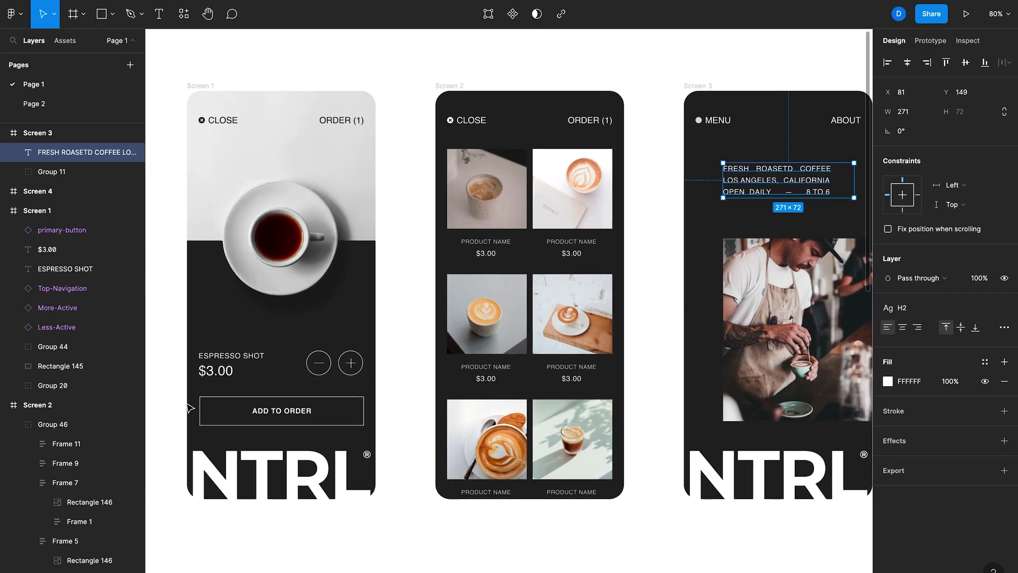
{"action": "scroll", "coordinate": [256, 364], "scroll_direction": "right", "scroll_amount": 3}
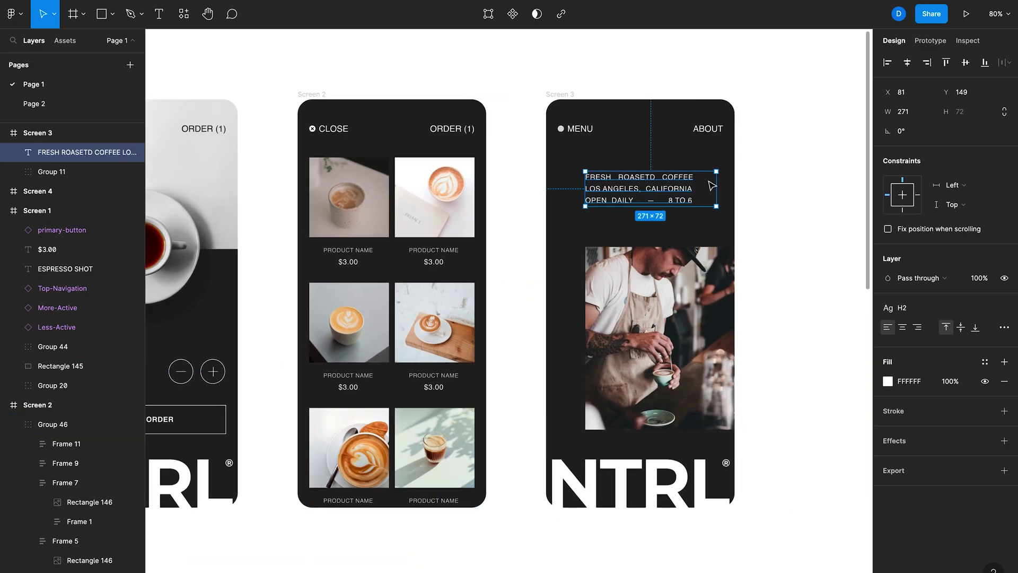
{"action": "scroll", "coordinate": [787, 196], "scroll_direction": "left", "scroll_amount": 3}
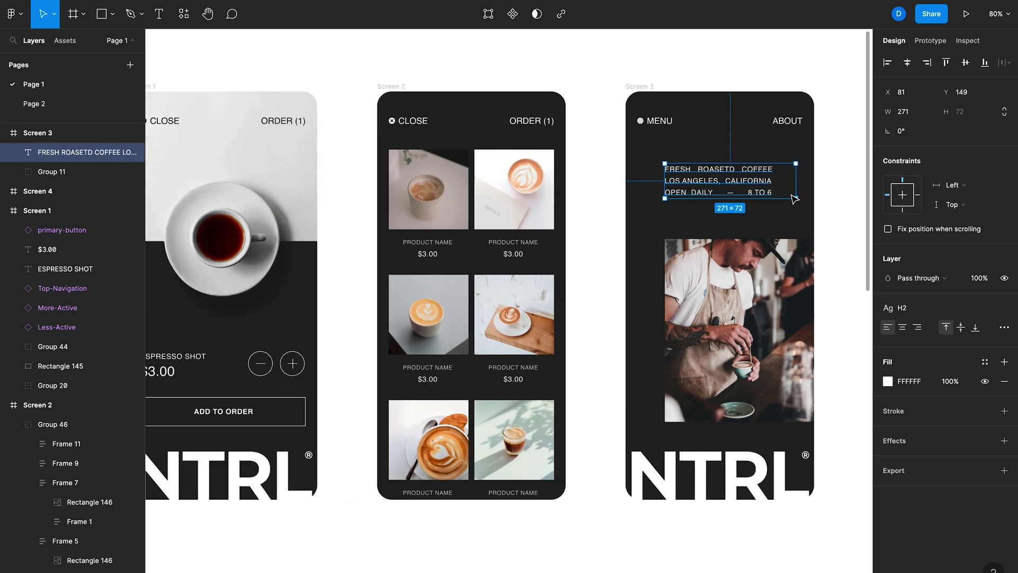
{"action": "left_click", "coordinate": [618, 273]}
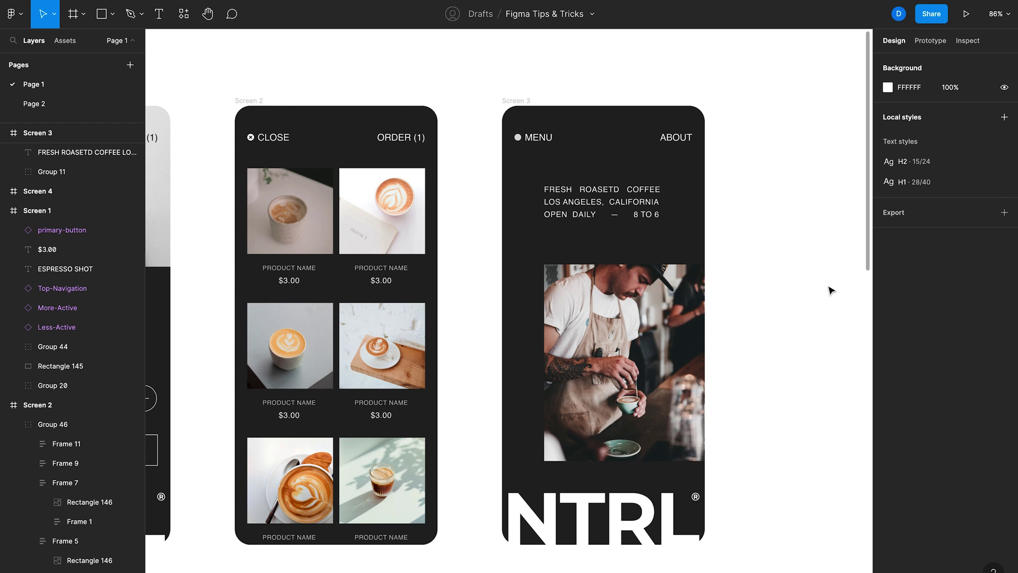
- Edit the tagline so it reads FRESH ROASTED COFFEE instead of ROASETD
{"action": "left_click", "coordinate": [656, 213]}
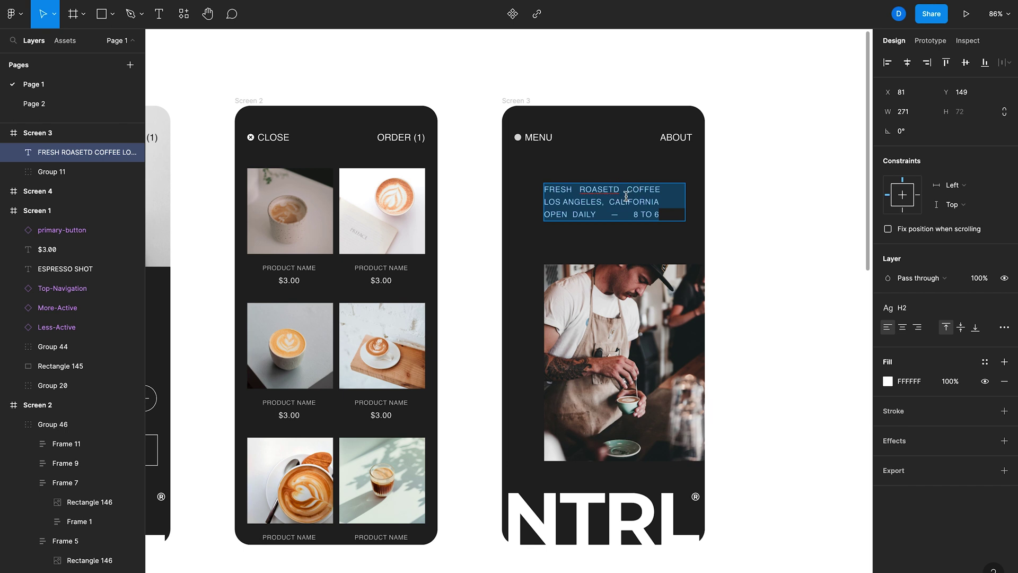
{"action": "left_click", "coordinate": [618, 191]}
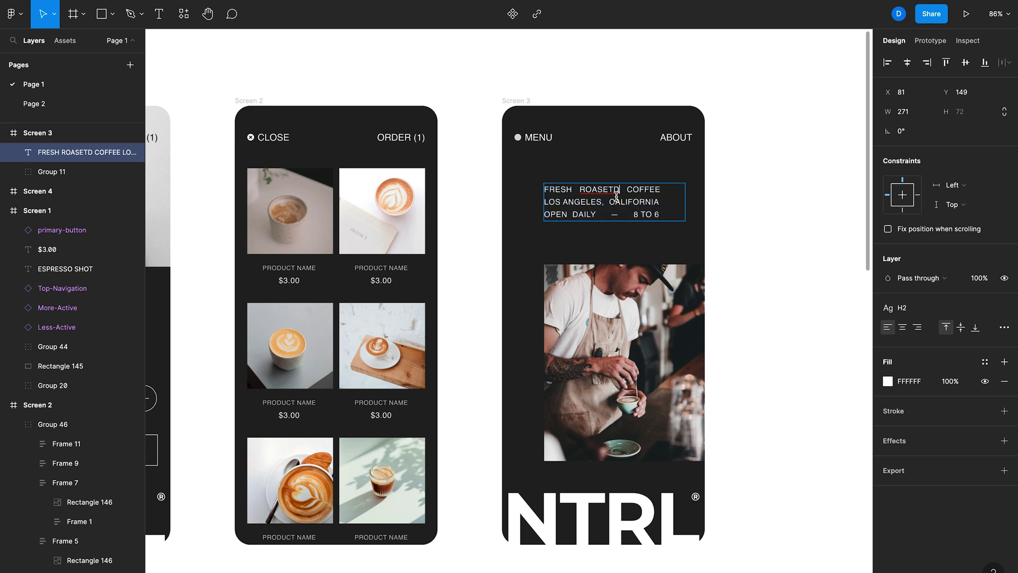
{"action": "key", "text": "BackSpace"}
{"action": "key", "text": "BackSpace"}
{"action": "key", "text": "BackSpace"}
{"action": "type", "text": "TED"}
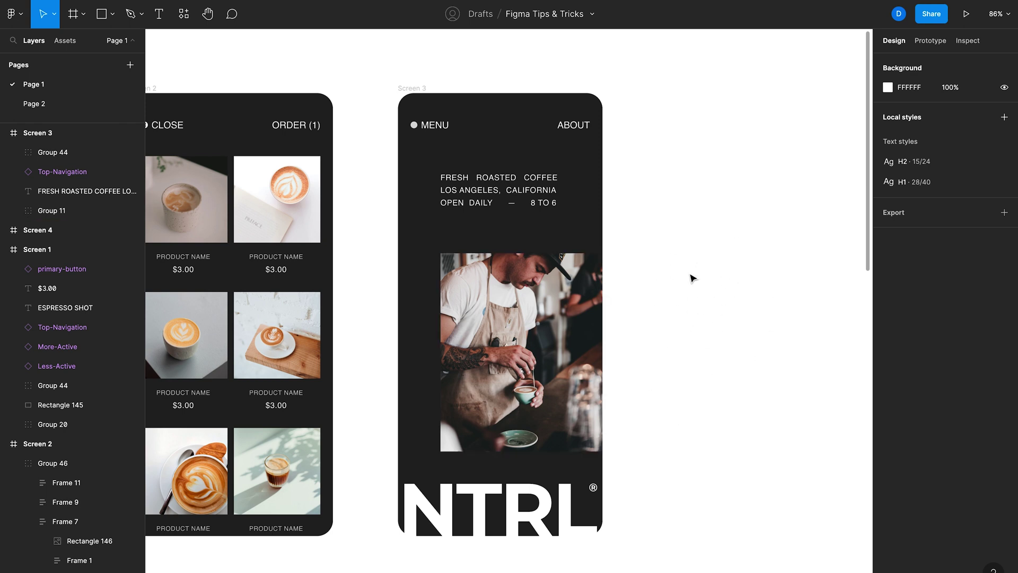
{"action": "scroll", "coordinate": [692, 278], "scroll_direction": "right", "scroll_amount": 5}
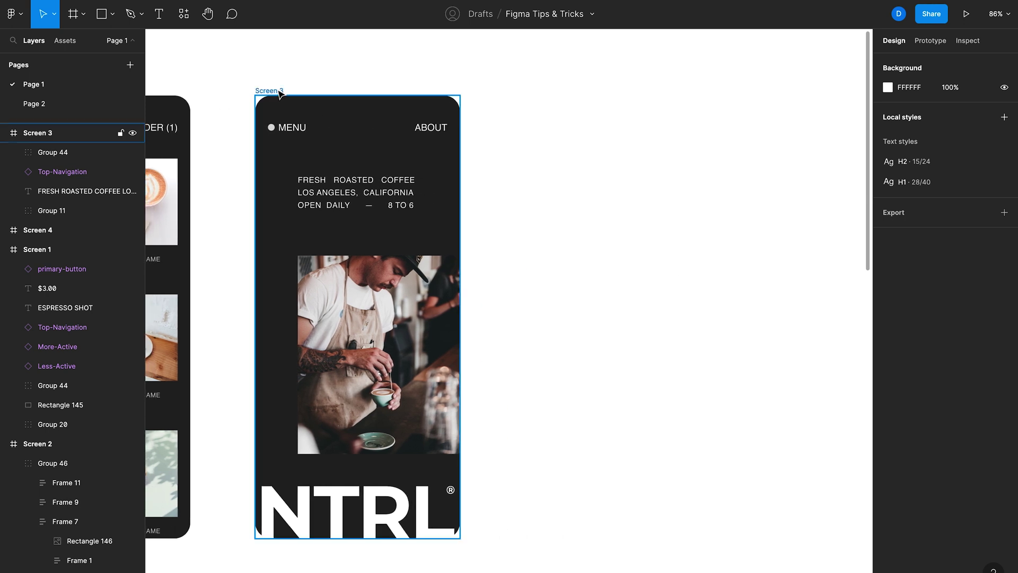
- Duplicate Screen 3 as Screen 5 and delete its navigation and tagline
{"action": "left_click", "coordinate": [279, 94]}
{"action": "key", "text": "ctrl+d"}
{"action": "left_click_drag", "start_coordinate": [593, 113], "coordinate": [748, 232]}
{"action": "key", "text": "Escape"}
{"action": "key", "text": "Delete"}
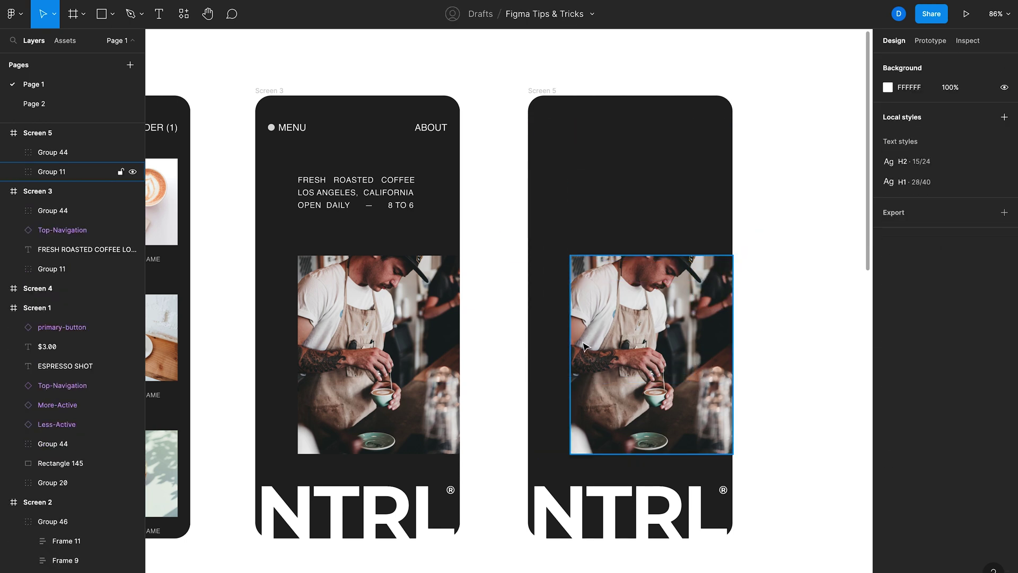
- Enlarge Screen 5's barista photo, align it to the top, and delete the NTRL logo
{"action": "left_click", "coordinate": [583, 346]}
{"action": "left_click_drag", "start_coordinate": [570, 255], "coordinate": [520, 226]}
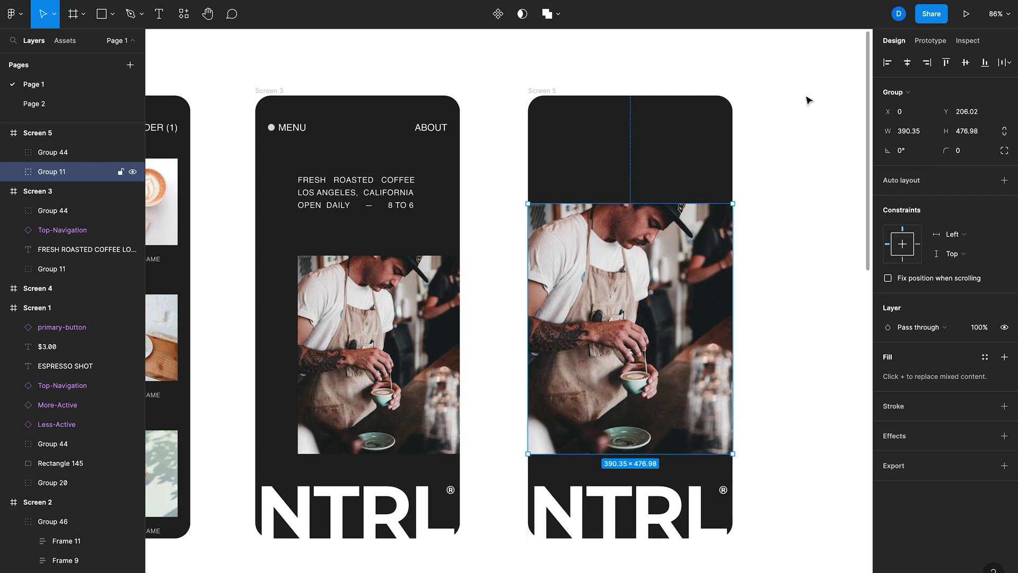
{"action": "left_click", "coordinate": [947, 66]}
{"action": "left_click", "coordinate": [596, 524]}
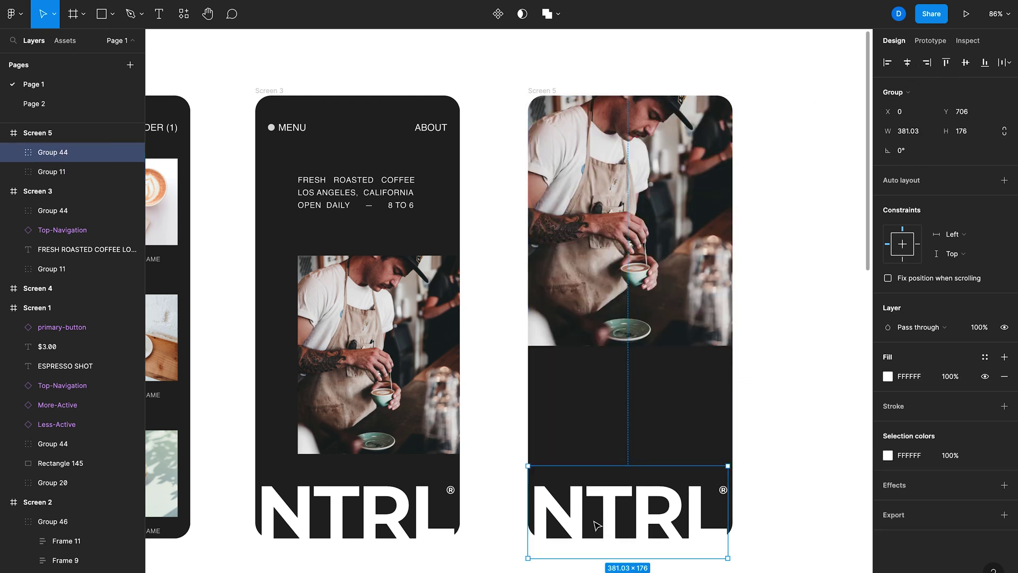
{"action": "key", "text": "Delete"}
- Paste Screen 4's headline and body text group into Screen 5
{"action": "scroll", "coordinate": [596, 522], "scroll_direction": "down", "scroll_amount": 10}
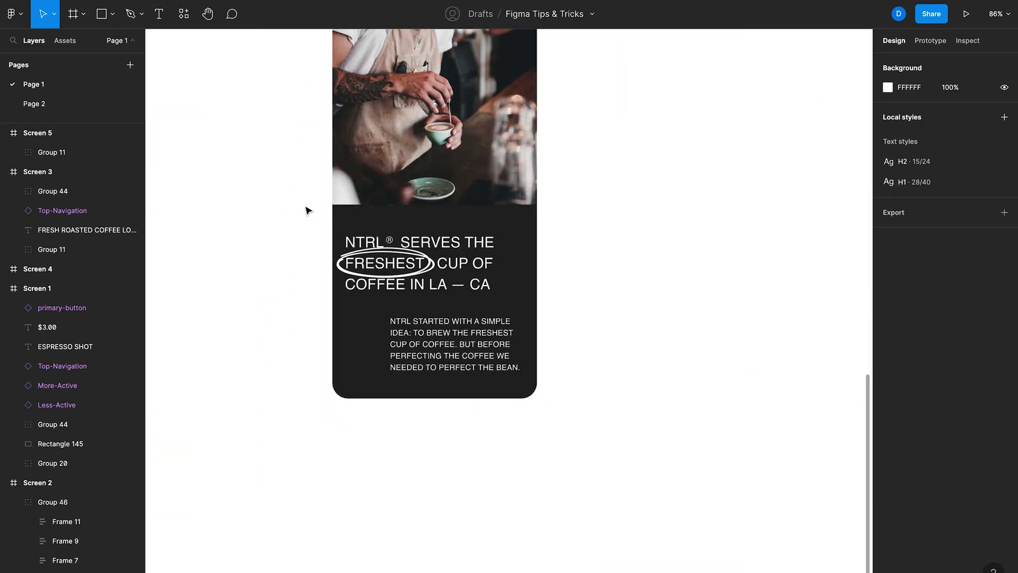
{"action": "left_click", "coordinate": [255, 182]}
{"action": "left_click_drag", "start_coordinate": [259, 246], "coordinate": [579, 359]}
{"action": "scroll", "coordinate": [620, 284], "scroll_direction": "up", "scroll_amount": 2}
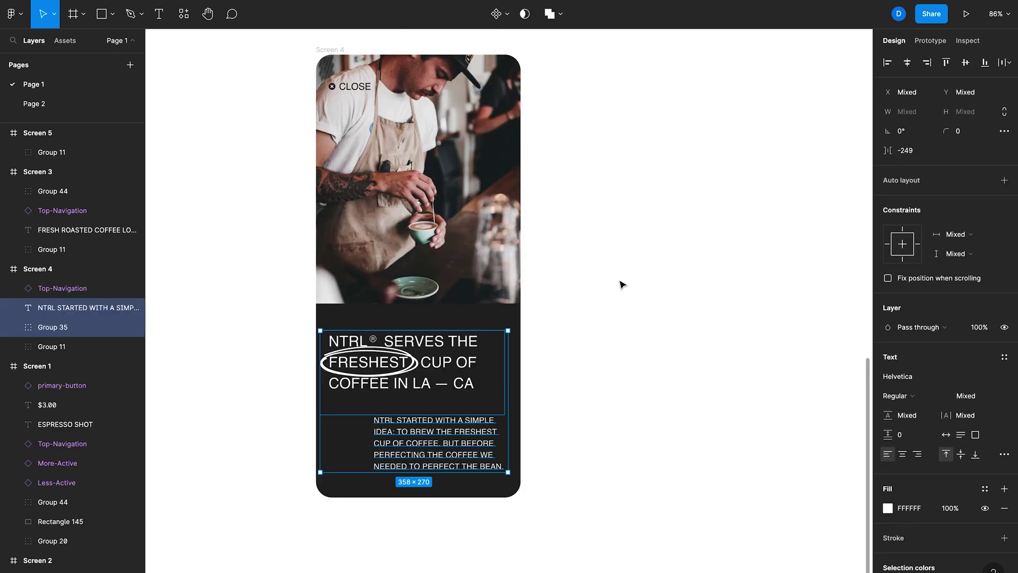
{"action": "scroll", "coordinate": [623, 285], "scroll_direction": "left", "scroll_amount": 5}
{"action": "scroll", "coordinate": [623, 285], "scroll_direction": "up", "scroll_amount": 4}
{"action": "left_click", "coordinate": [577, 193]}
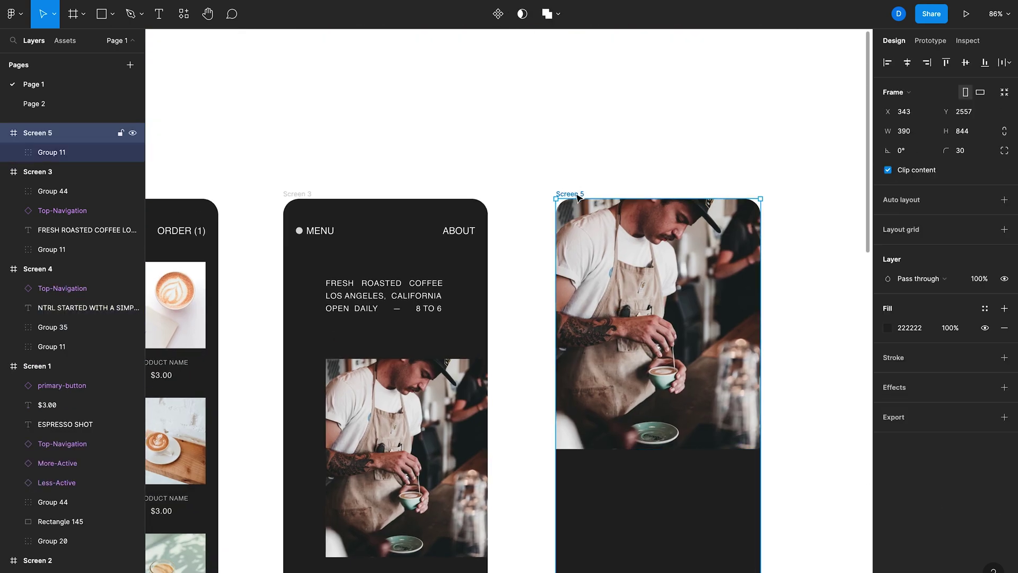
{"action": "key", "text": "ctrl+v"}
{"action": "scroll", "coordinate": [640, 212], "scroll_direction": "down", "scroll_amount": 2}
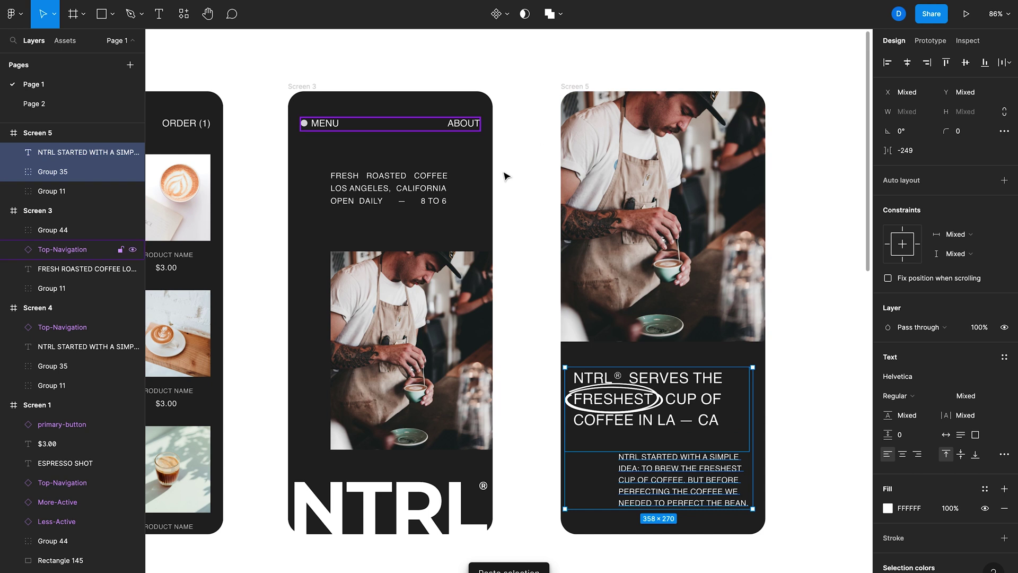
{"action": "left_click", "coordinate": [935, 42]}
- Link Screen 3's ABOUT navigation text to Screen 5 as a prototype interaction
{"action": "left_click", "coordinate": [475, 127]}
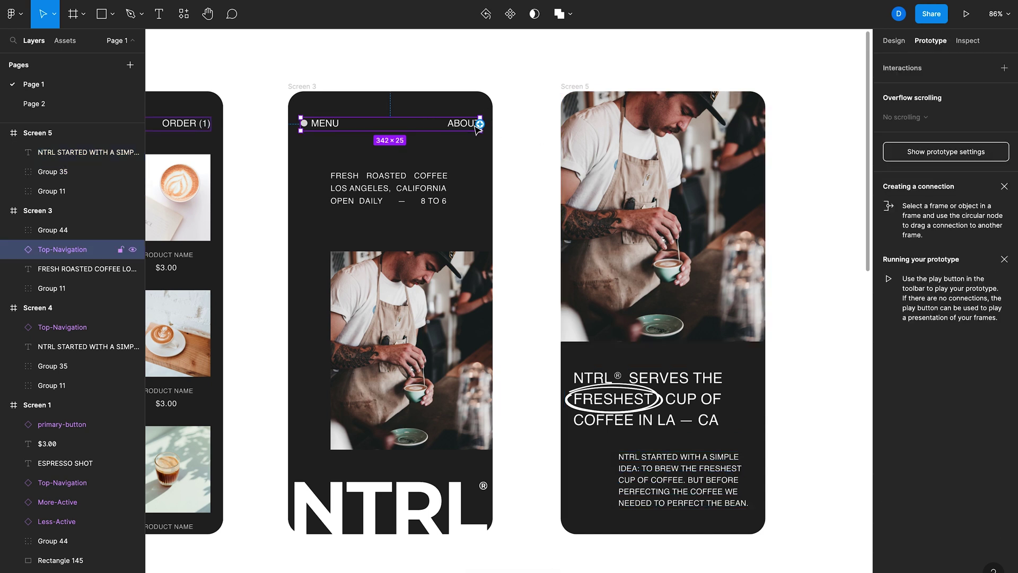
{"action": "double_click", "coordinate": [467, 127]}
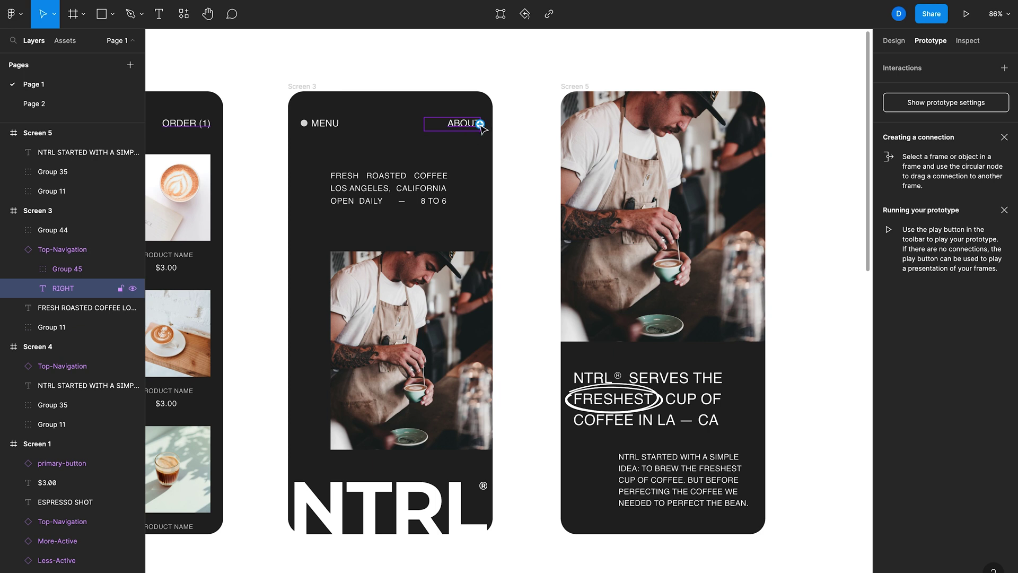
{"action": "left_click_drag", "start_coordinate": [480, 123], "coordinate": [598, 285]}
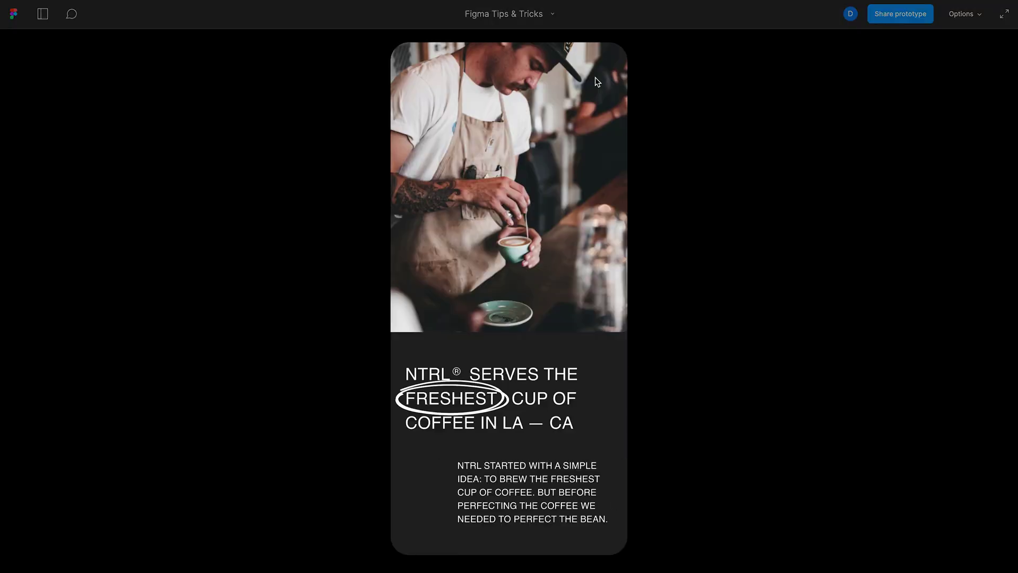
- Test the ABOUT link in the prototype, then exit and select the ABOUT→Screen 5 connection
{"action": "key", "text": "Left"}
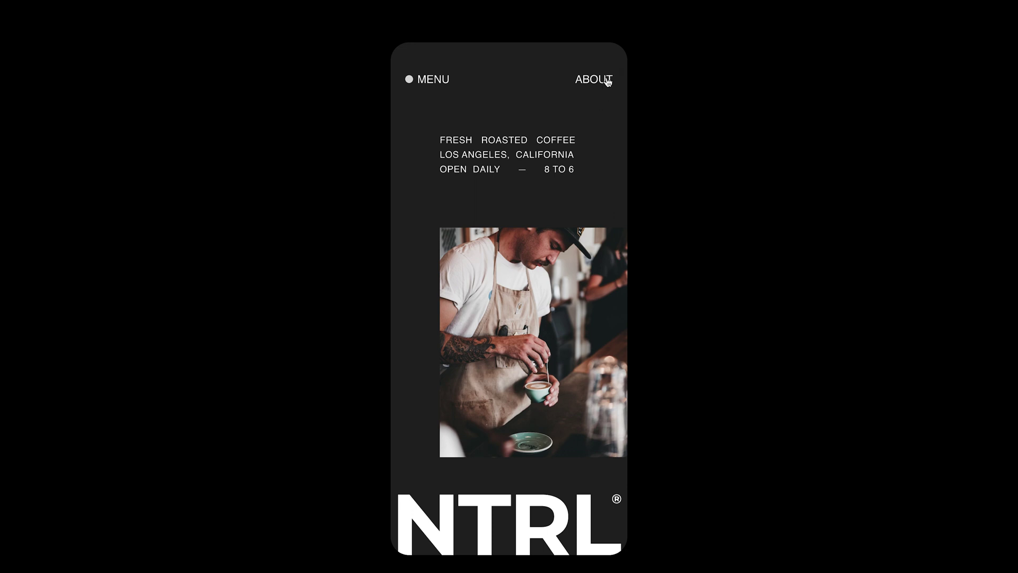
{"action": "left_click", "coordinate": [608, 83]}
{"action": "key", "text": "Left"}
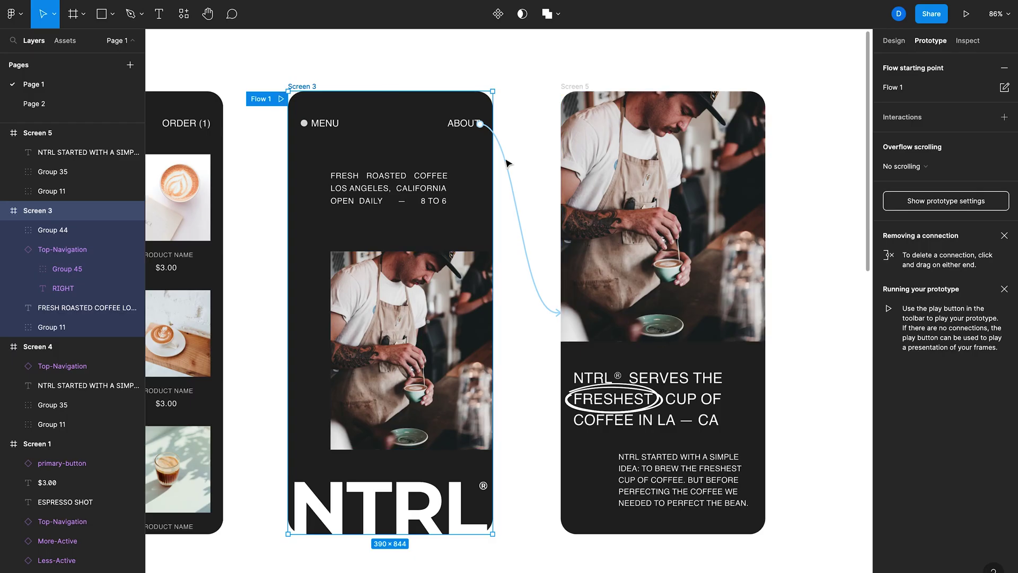
{"action": "left_click", "coordinate": [524, 238]}
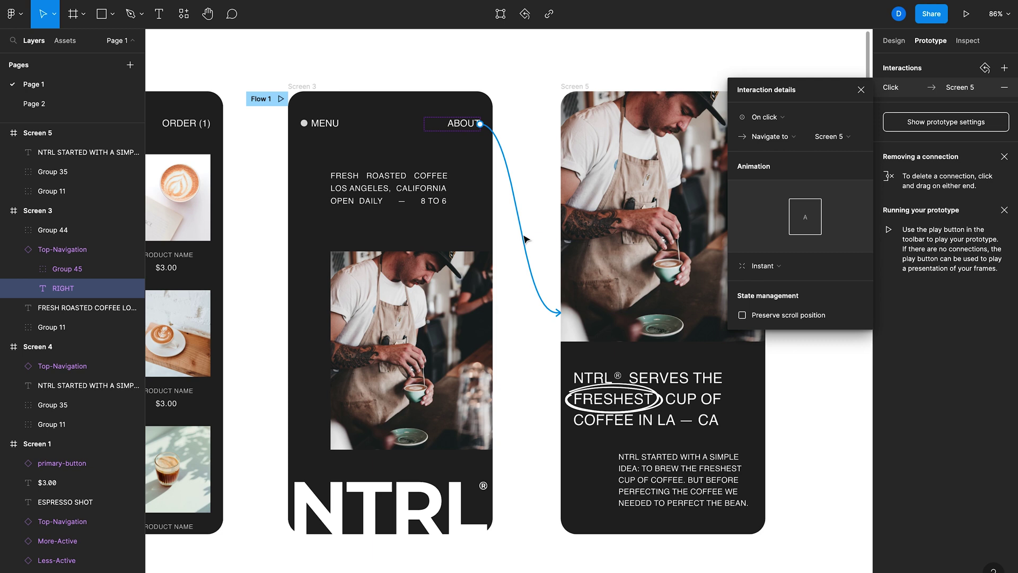
- Switch the ABOUT→Screen 5 transition from Instant to Smart animate and preview Flow 1
{"action": "left_click", "coordinate": [764, 269]}
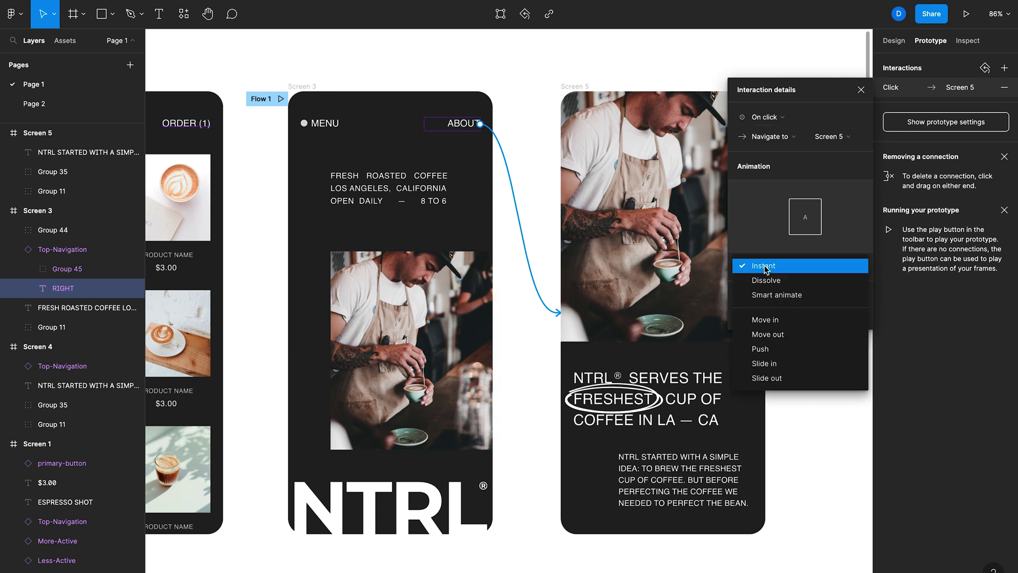
{"action": "left_click", "coordinate": [776, 294]}
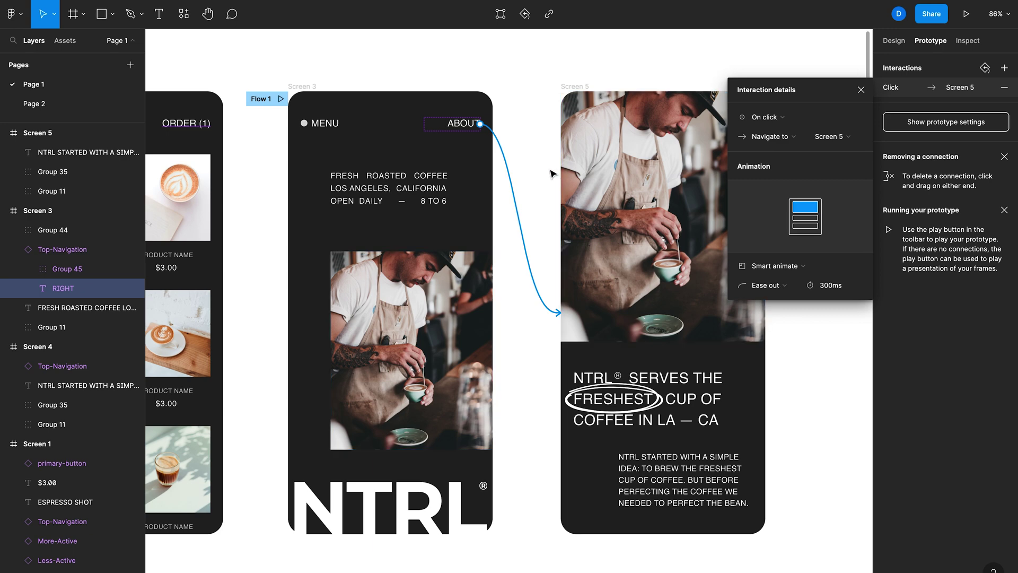
{"action": "left_click", "coordinate": [281, 99]}
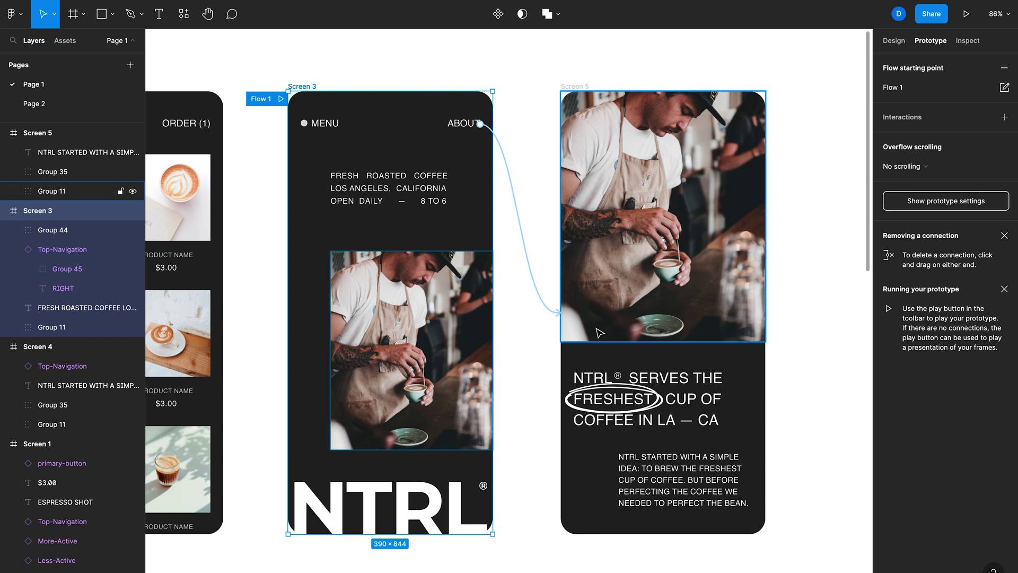
- Paste a copy of Screen 5's headline and body text into Screen 3 at 0% opacity
{"action": "left_click_drag", "start_coordinate": [543, 367], "coordinate": [783, 529]}
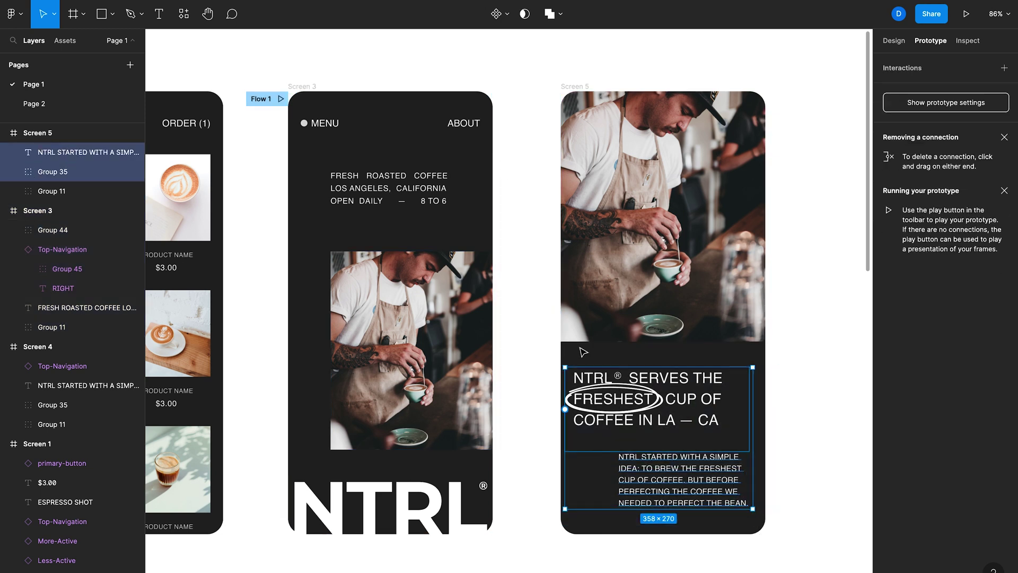
{"action": "left_click", "coordinate": [312, 88]}
{"action": "key", "text": "ctrl+v"}
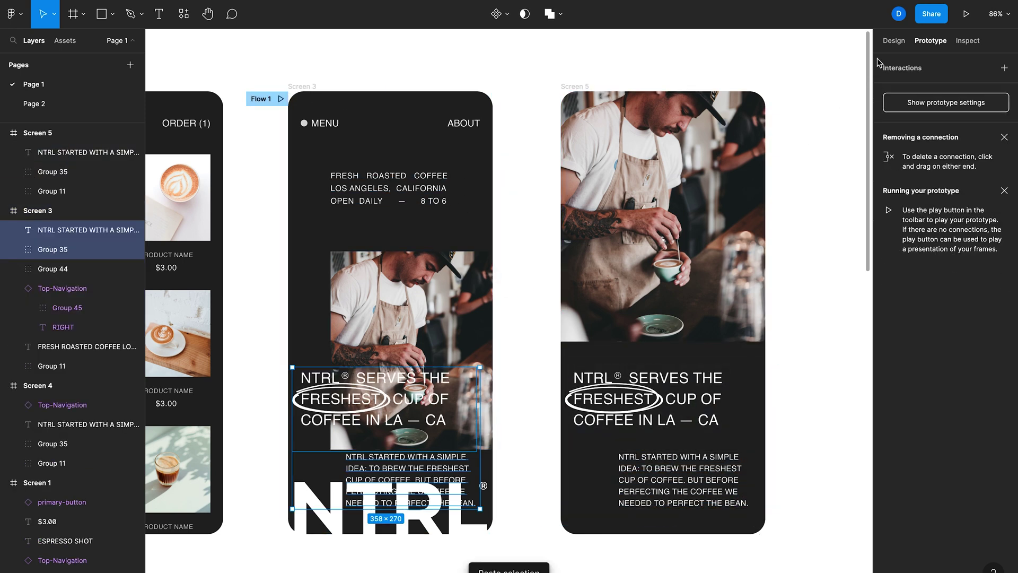
{"action": "left_click", "coordinate": [894, 41]}
{"action": "left_click", "coordinate": [979, 327]}
{"action": "type", "text": "0"}
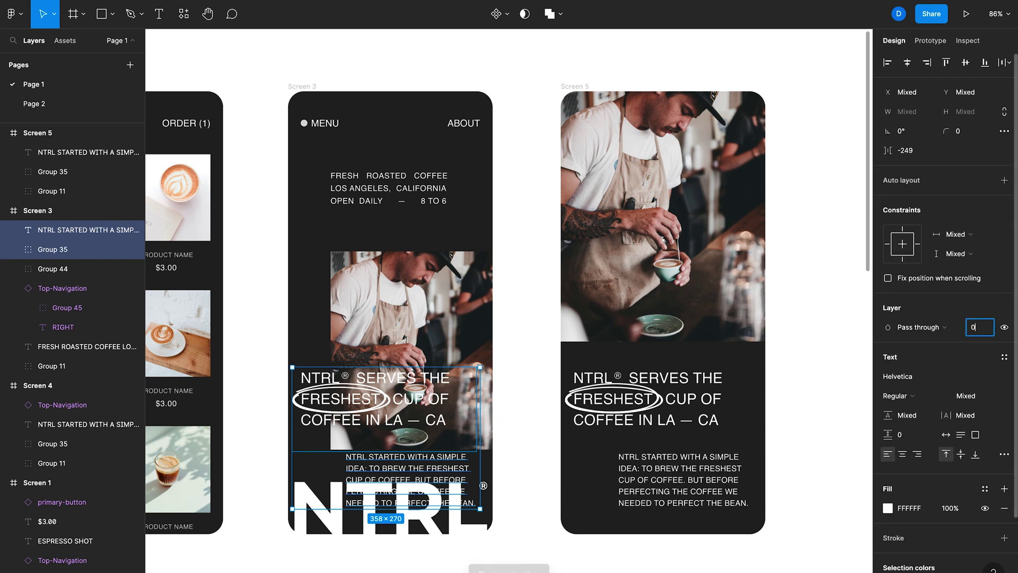
{"action": "left_click", "coordinate": [846, 318]}
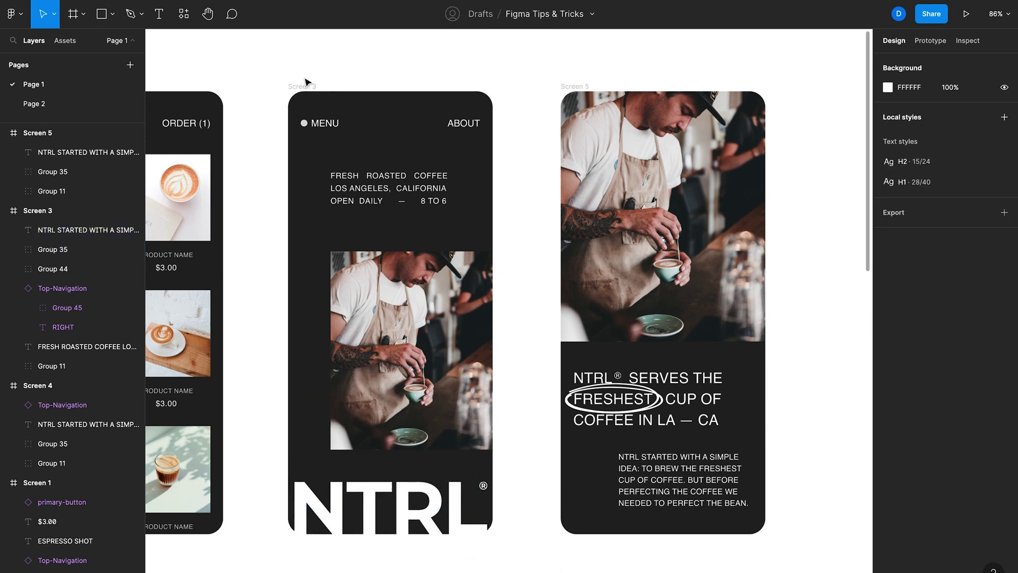
- Present Flow 1 from Screen 3 and follow the ABOUT link
{"action": "left_click", "coordinate": [915, 43]}
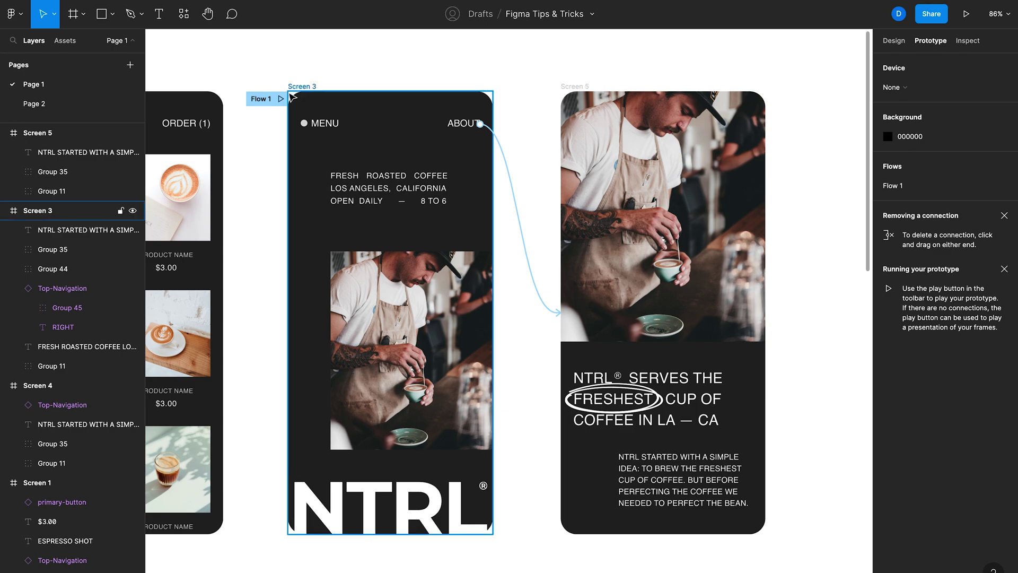
{"action": "left_click", "coordinate": [249, 98]}
{"action": "left_click", "coordinate": [605, 80]}
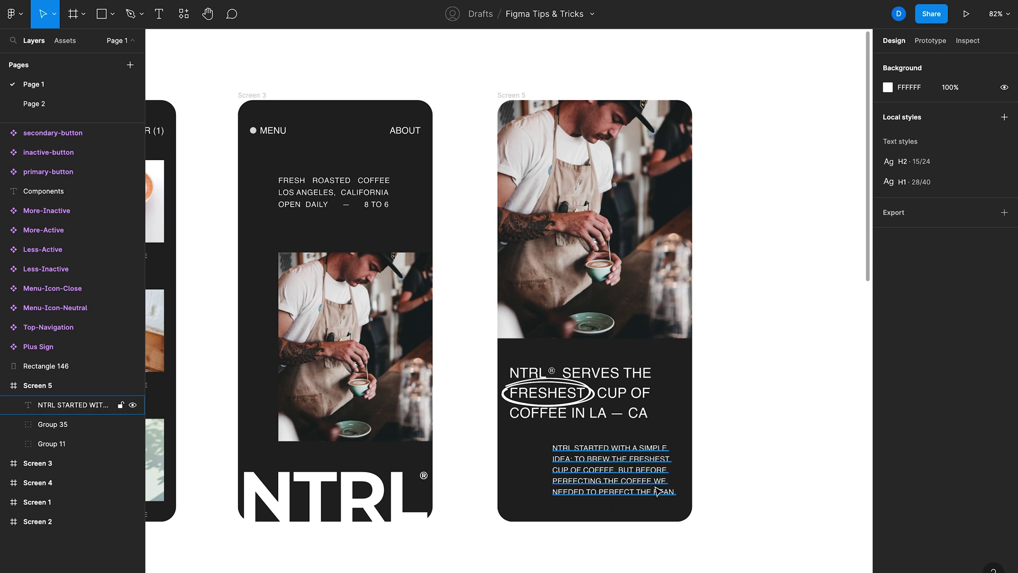
- Scroll down the canvas toward Screen 5 after leaving the presentation
{"action": "scroll", "coordinate": [659, 491], "scroll_direction": "down", "scroll_amount": 1}
- Stretch the Screen 5 frame taller to a height of 988
{"action": "scroll", "coordinate": [518, 217], "scroll_direction": "down", "scroll_amount": 3}
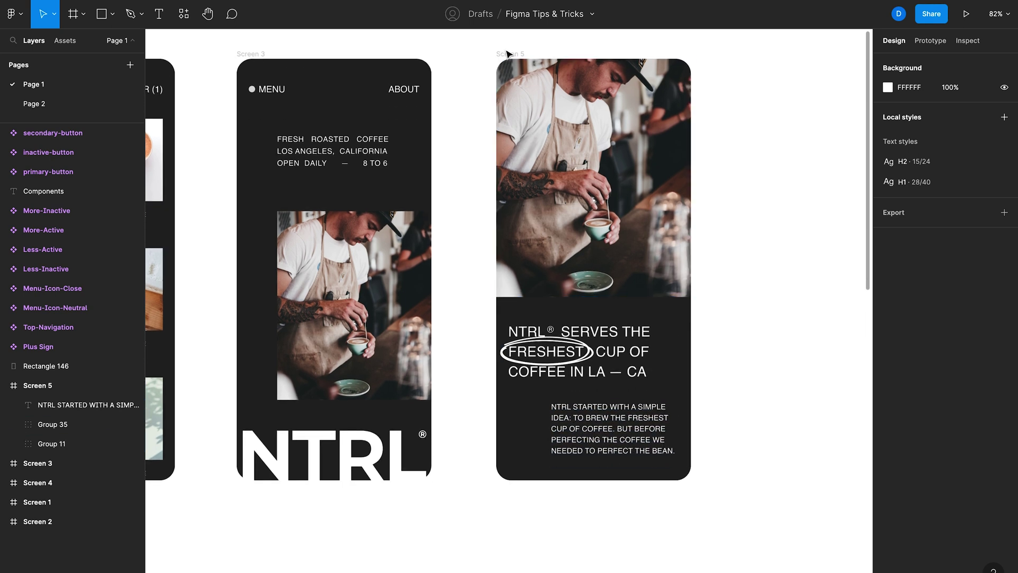
{"action": "left_click", "coordinate": [518, 218]}
{"action": "scroll", "coordinate": [518, 218], "scroll_direction": "down", "scroll_amount": 10}
{"action": "left_click_drag", "start_coordinate": [533, 365], "coordinate": [530, 444]}
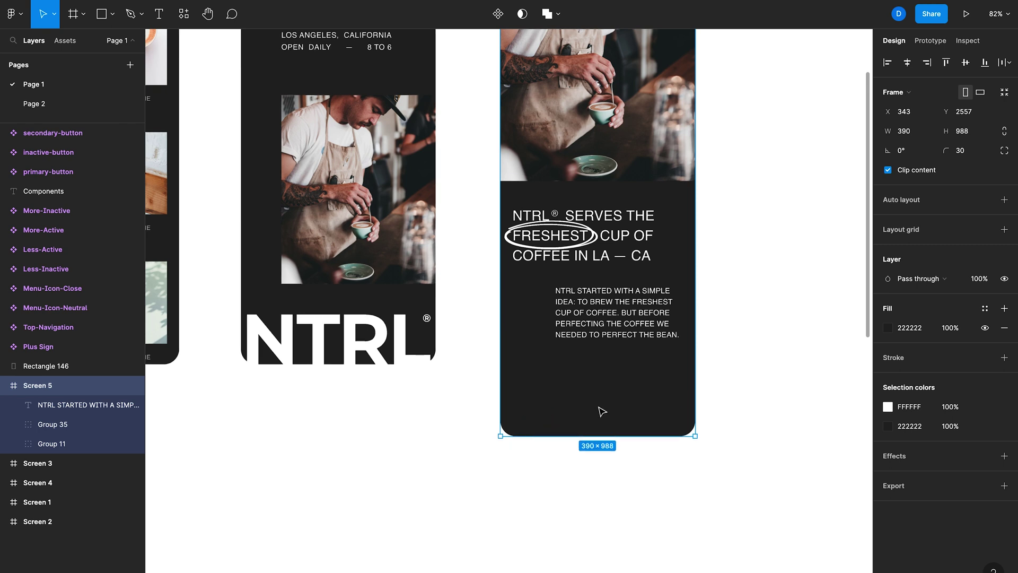
{"action": "scroll", "coordinate": [572, 409], "scroll_direction": "up", "scroll_amount": 5}
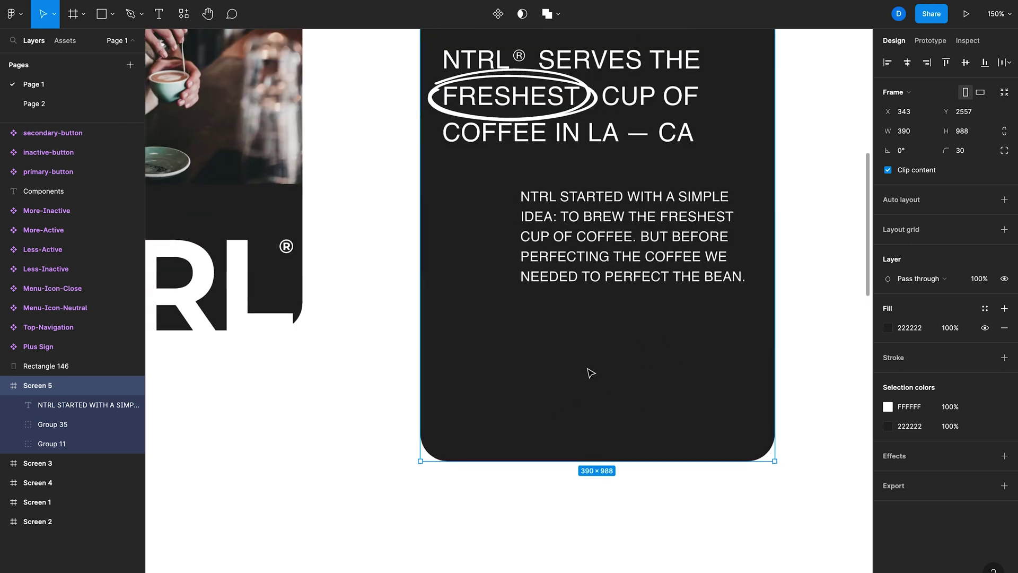
- Add a Bold 'LEARN MORE' text label below Screen 5's body copy
{"action": "key", "text": "t"}
{"action": "left_click", "coordinate": [568, 345]}
{"action": "type", "text": "LE"}
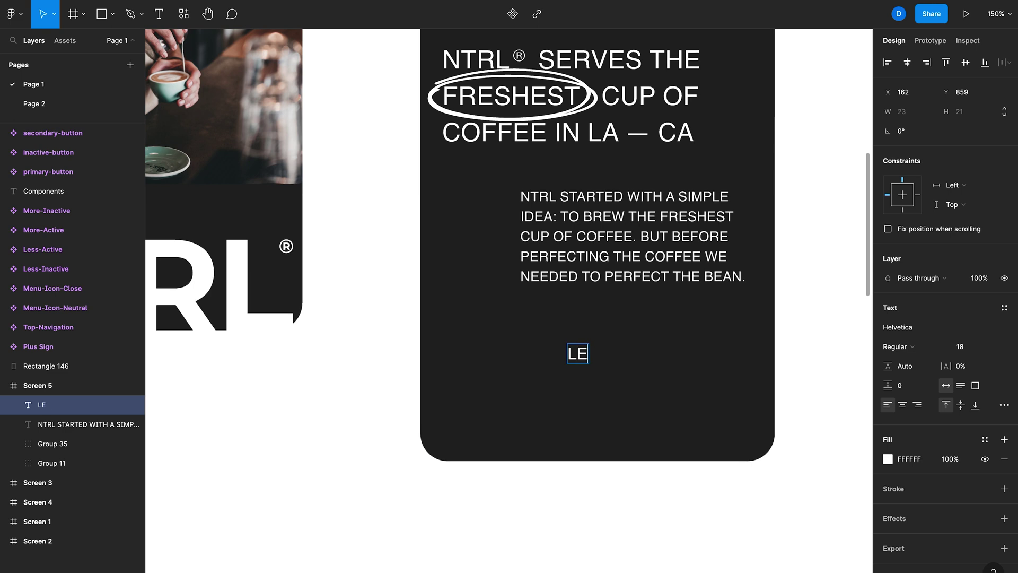
{"action": "type", "text": "ARN MORE"}
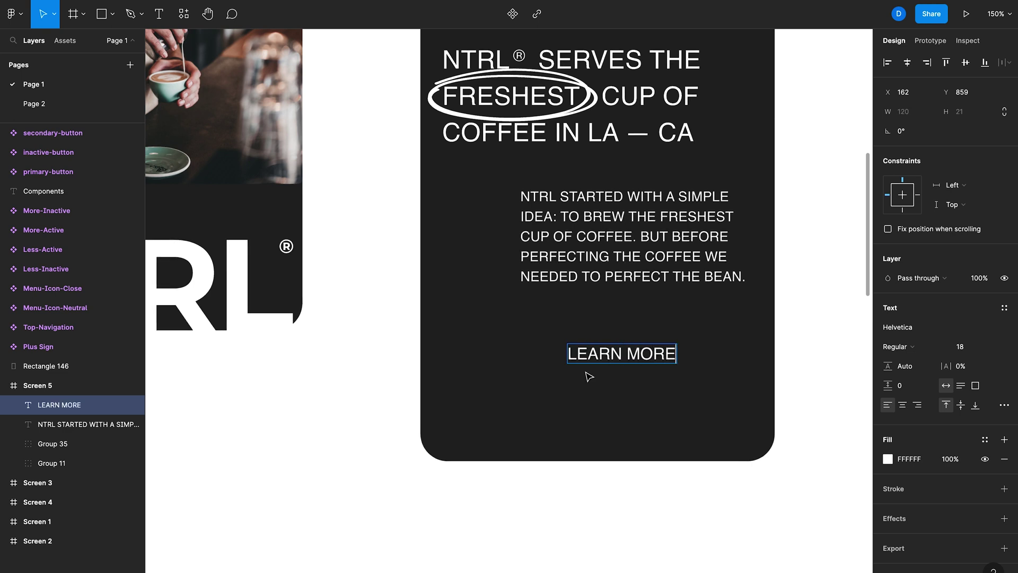
{"action": "key", "text": "Escape"}
{"action": "left_click", "coordinate": [918, 347]}
{"action": "left_click", "coordinate": [913, 362]}
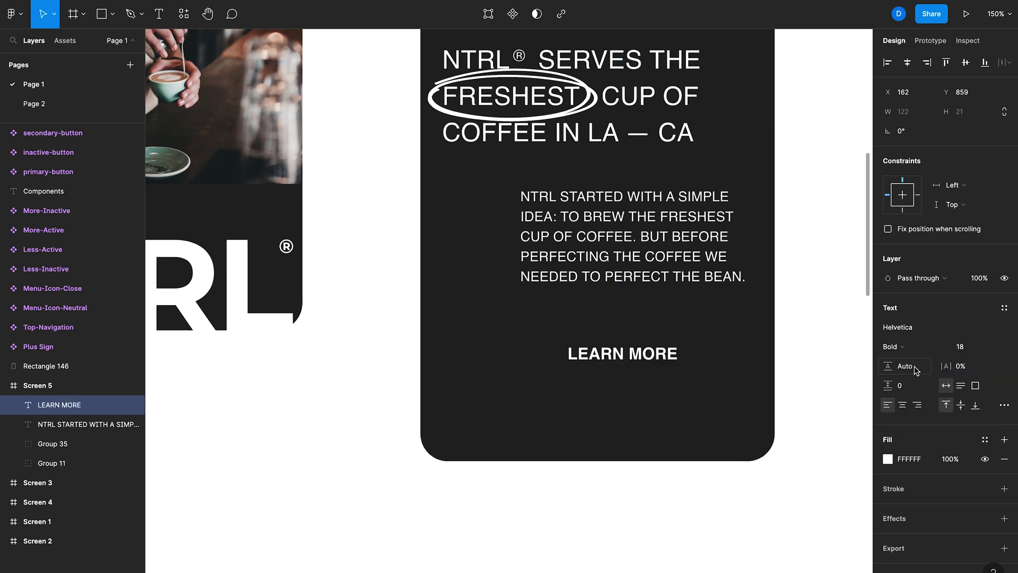
{"action": "scroll", "coordinate": [683, 365], "scroll_direction": "down", "scroll_amount": 3}
{"action": "scroll", "coordinate": [683, 364], "scroll_direction": "left", "scroll_amount": 5}
{"action": "scroll", "coordinate": [682, 365], "scroll_direction": "up", "scroll_amount": 5}
{"action": "scroll", "coordinate": [675, 225], "scroll_direction": "up", "scroll_amount": 6}
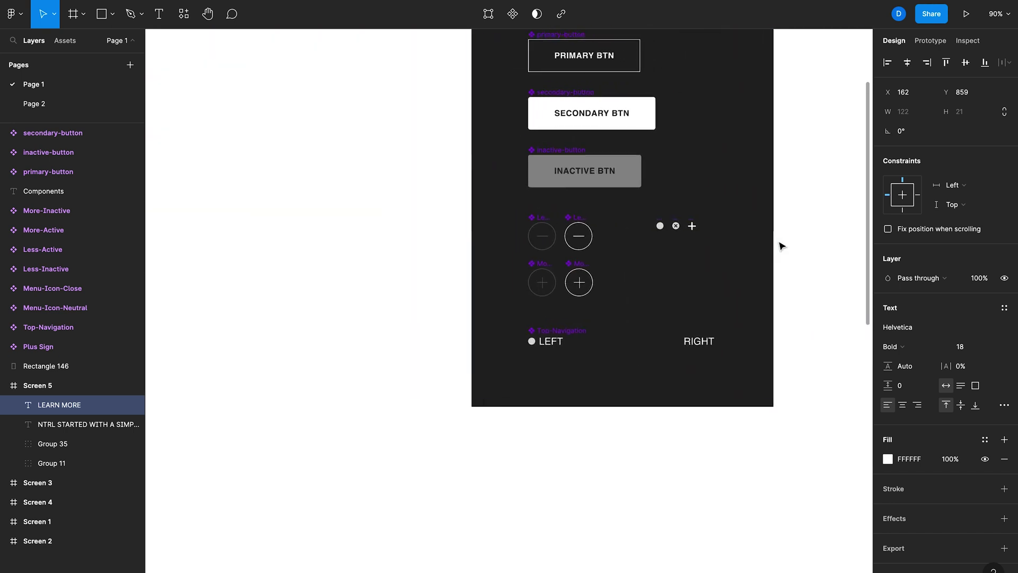
- Copy the Plus Sign icon into Screen 5 and place it beside LEARN MORE
{"action": "left_click", "coordinate": [584, 210]}
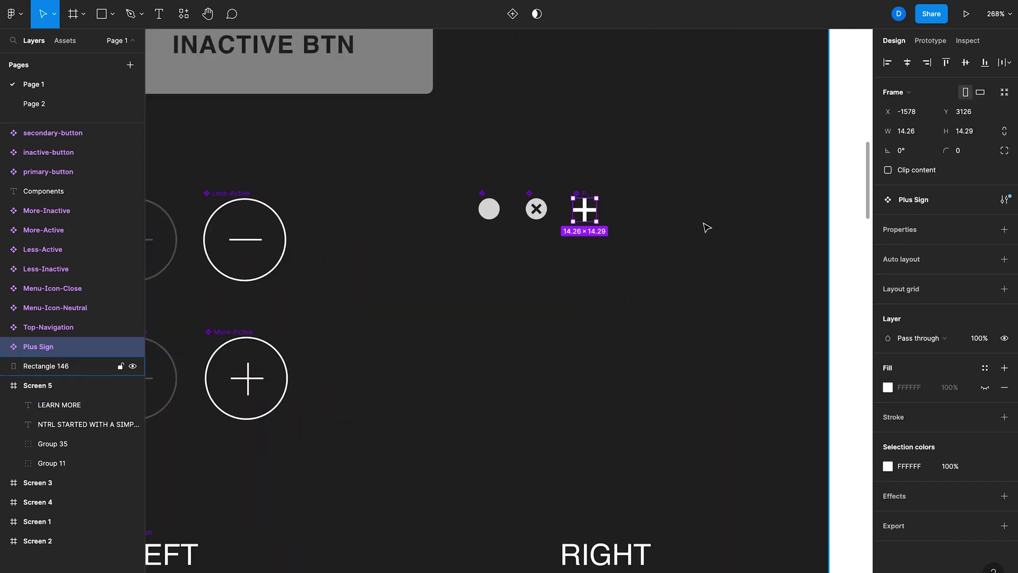
{"action": "scroll", "coordinate": [705, 227], "scroll_direction": "down", "scroll_amount": 5}
{"action": "scroll", "coordinate": [705, 227], "scroll_direction": "right", "scroll_amount": 5}
{"action": "scroll", "coordinate": [705, 226], "scroll_direction": "left", "scroll_amount": 5}
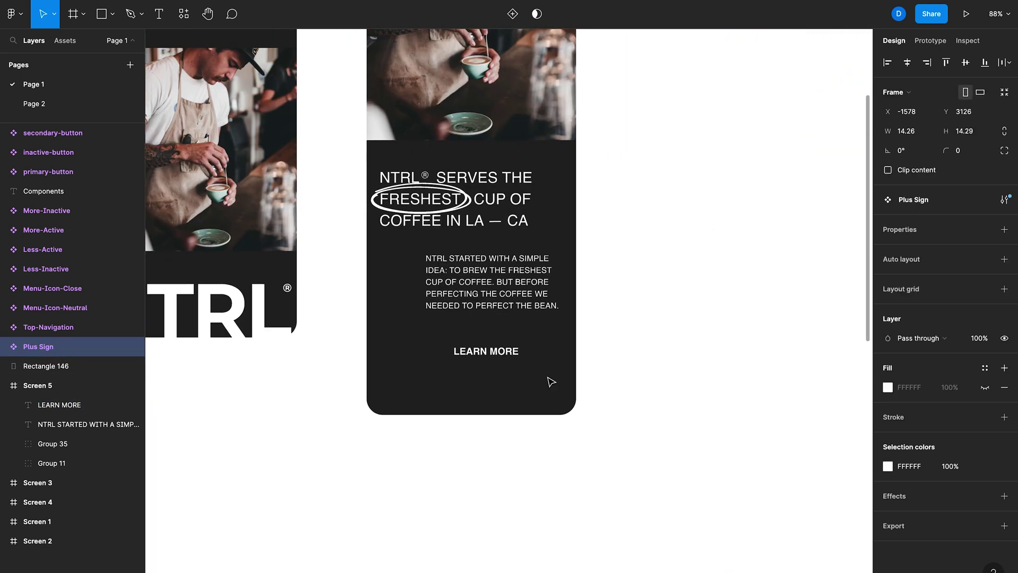
{"action": "scroll", "coordinate": [550, 380], "scroll_direction": "up", "scroll_amount": 6}
{"action": "key", "text": "Escape"}
{"action": "key", "text": "ctrl+v"}
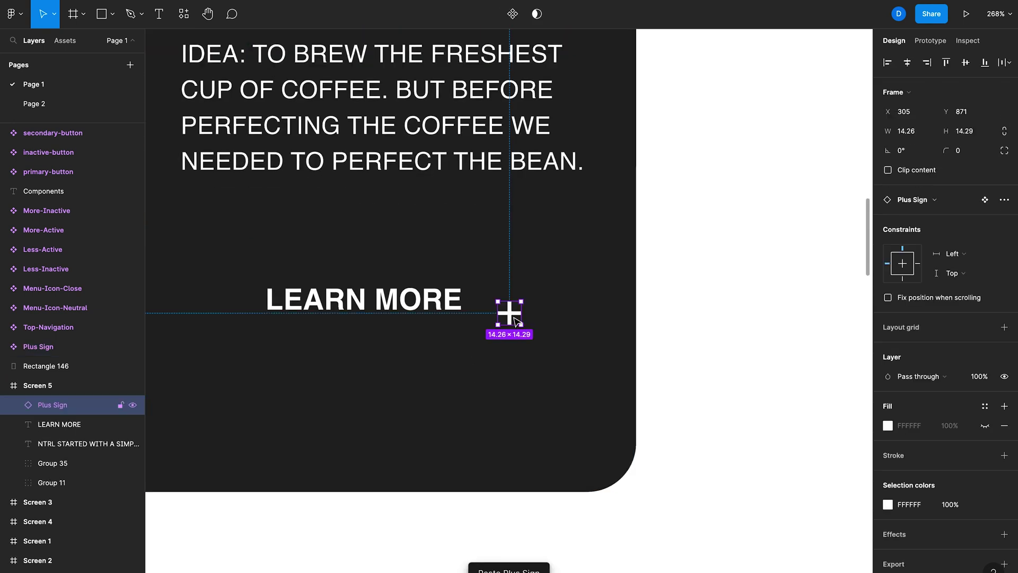
{"action": "left_click_drag", "start_coordinate": [518, 318], "coordinate": [496, 309]}
- Wrap LEARN MORE and the plus sign together in a horizontal auto-layout frame
{"action": "scroll", "coordinate": [522, 316], "scroll_direction": "left", "scroll_amount": 3}
{"action": "left_click", "coordinate": [521, 314], "text": "shift"}
{"action": "scroll", "coordinate": [511, 317], "scroll_direction": "down", "scroll_amount": 3}
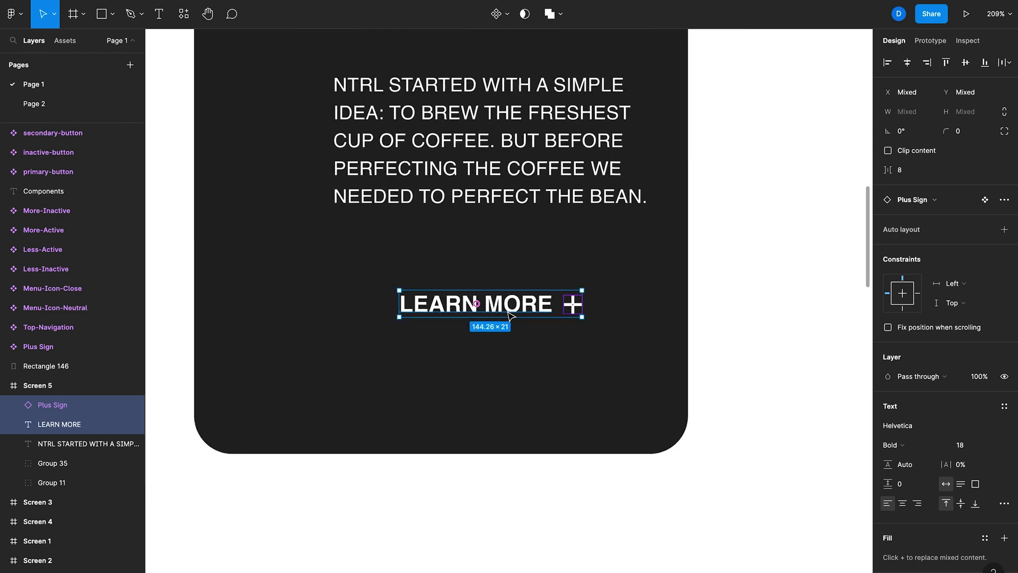
{"action": "scroll", "coordinate": [552, 326], "scroll_direction": "right", "scroll_amount": 1}
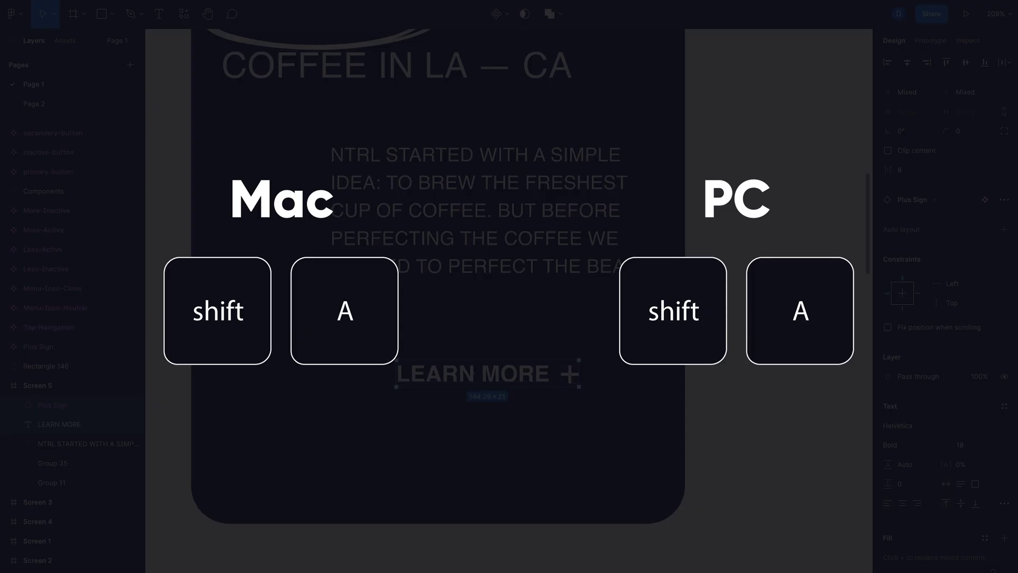
{"action": "key", "text": "shift+a"}
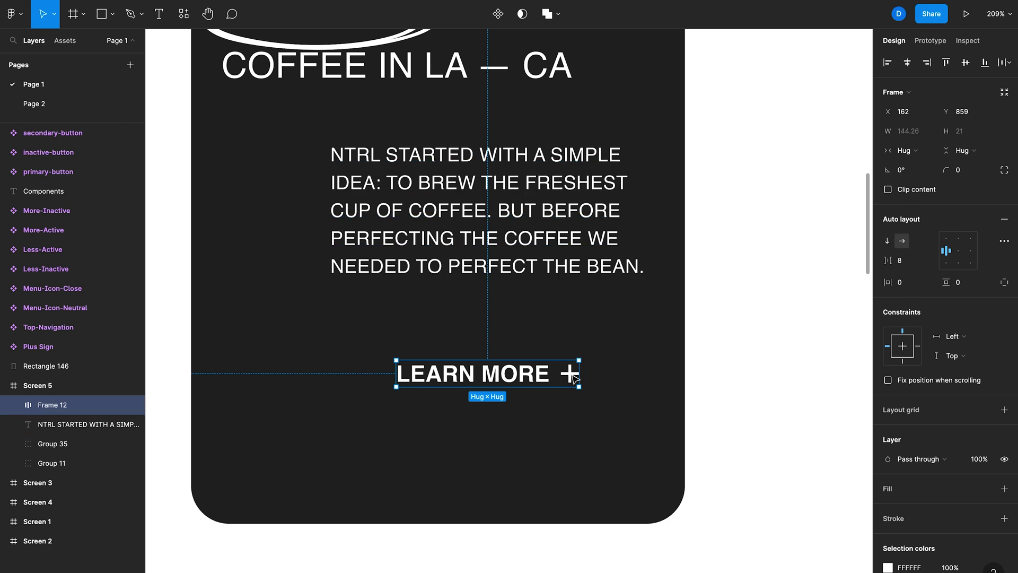
- Give the LEARN MORE frame a white (fff) stroke
{"action": "scroll", "coordinate": [732, 397], "scroll_direction": "down", "scroll_amount": 1}
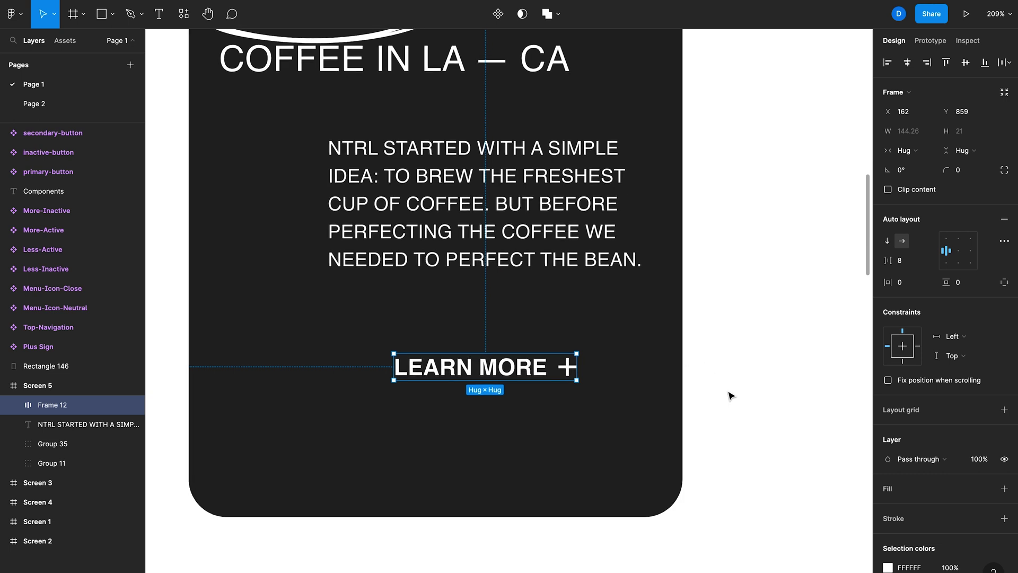
{"action": "left_click", "coordinate": [1004, 518]}
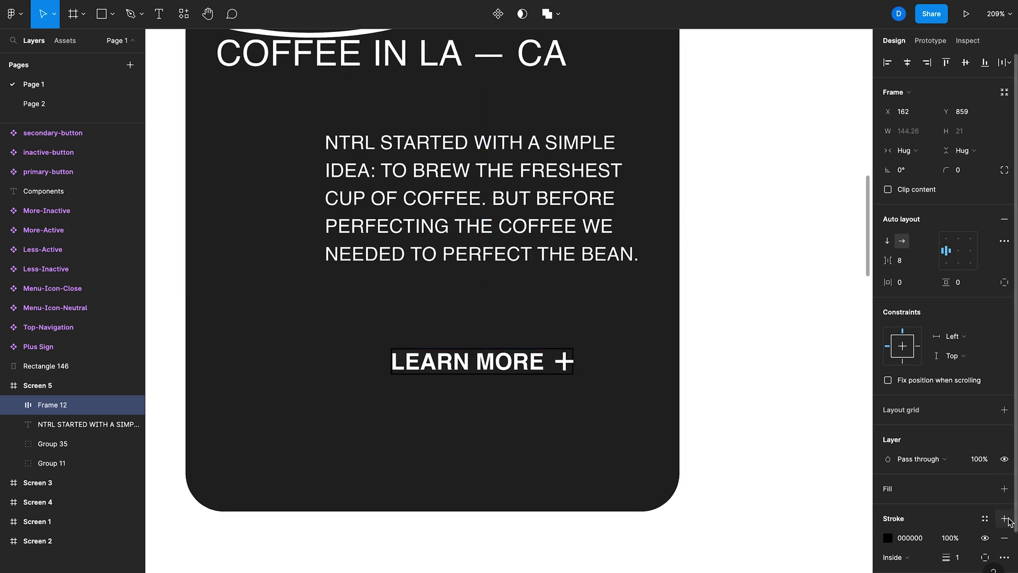
{"action": "left_click", "coordinate": [905, 538]}
{"action": "type", "text": "fff"}
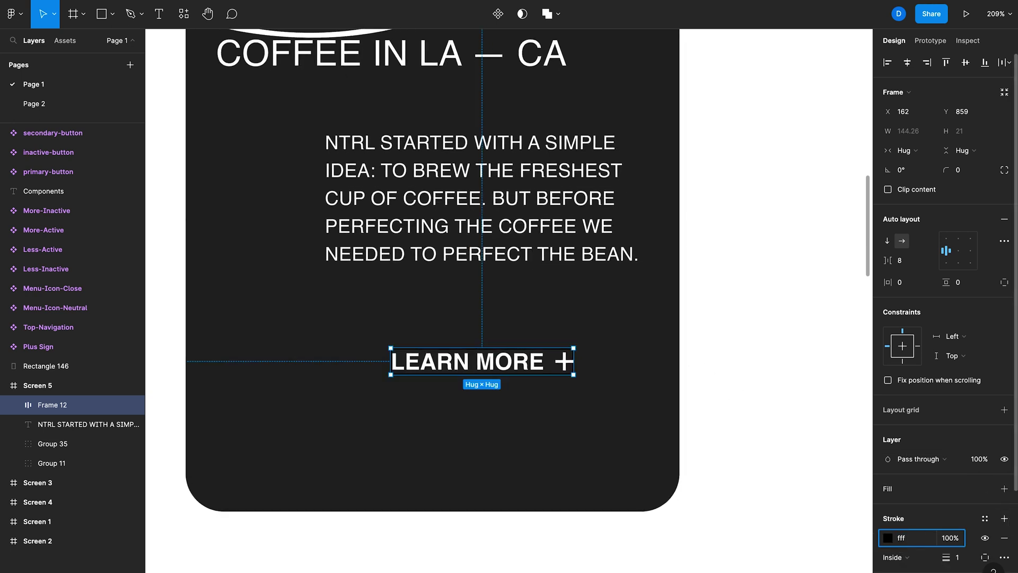
{"action": "key", "text": "Return"}
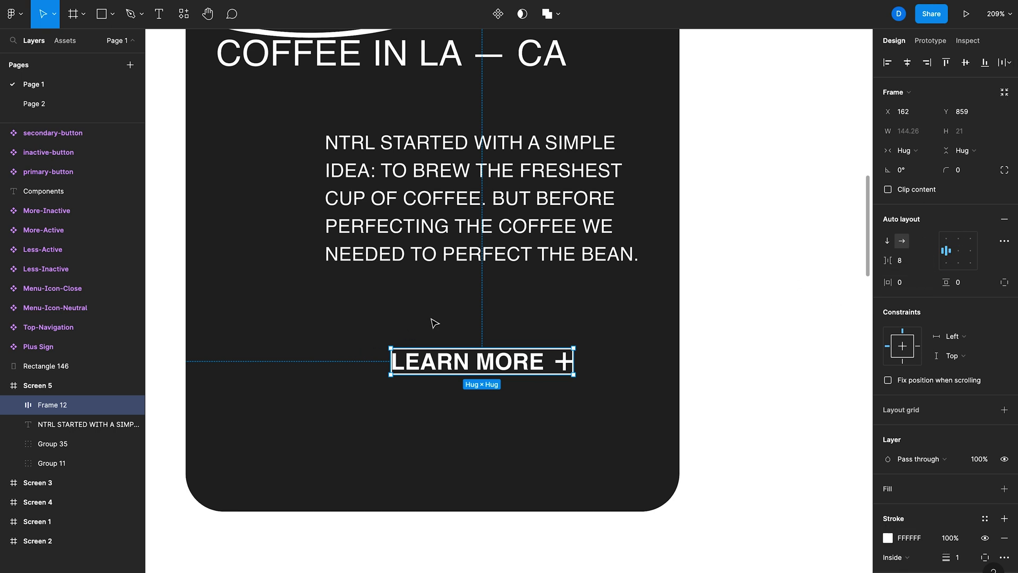
- Set 16 horizontal and 16 vertical padding and centre the button contents
{"action": "left_click", "coordinate": [900, 285]}
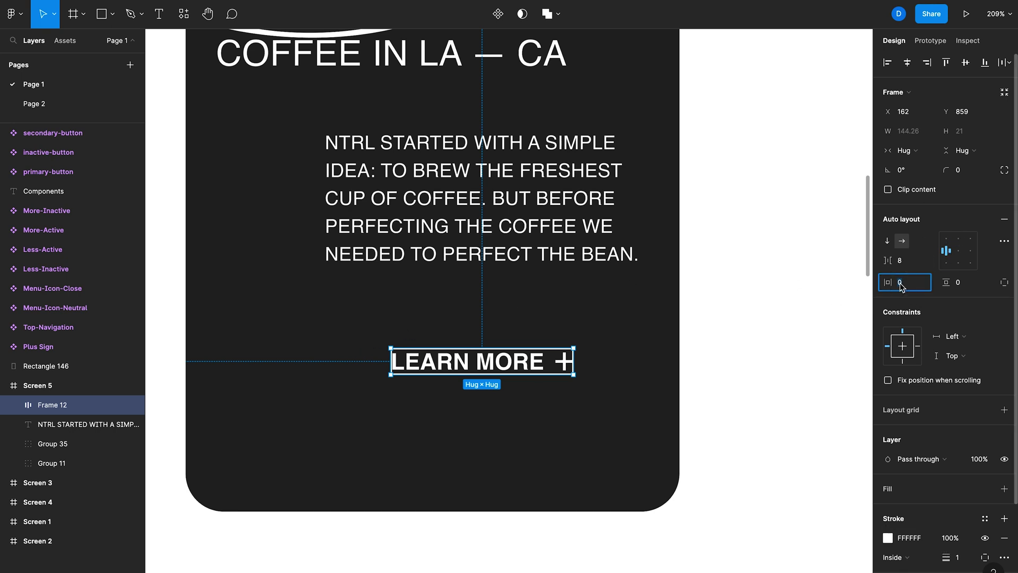
{"action": "key", "text": "Return"}
{"action": "left_click", "coordinate": [964, 289]}
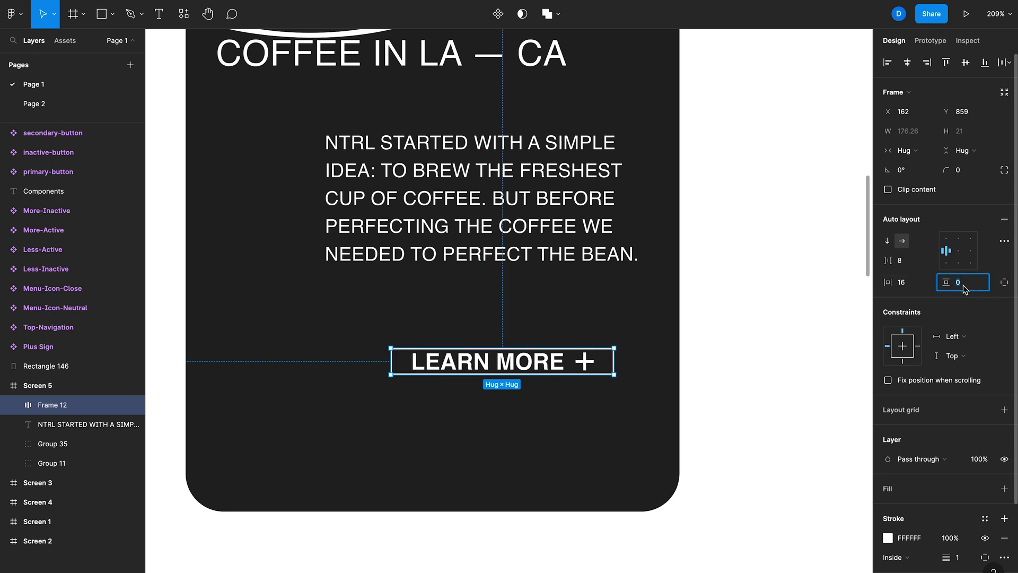
{"action": "type", "text": "16"}
{"action": "key", "text": "Return"}
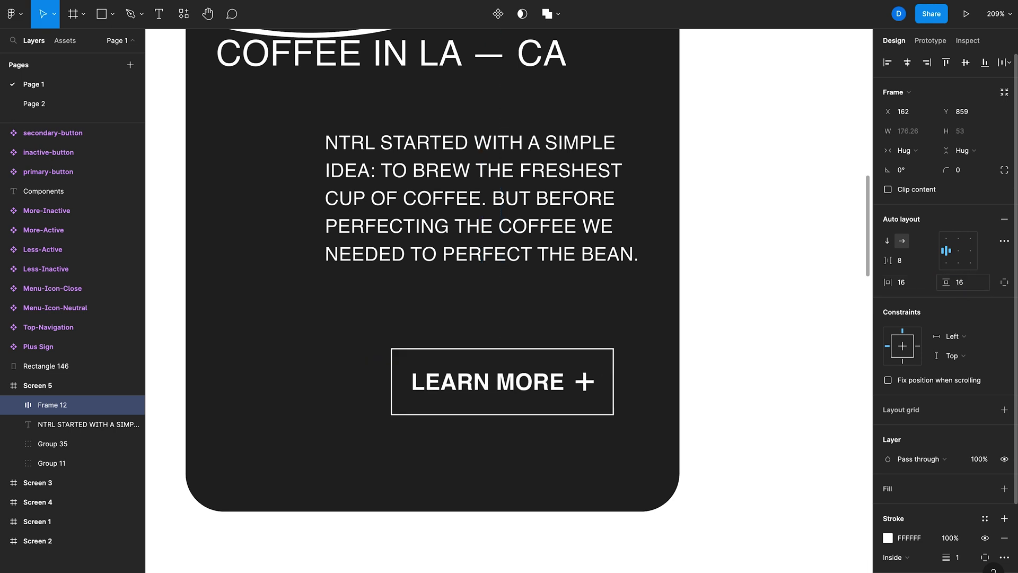
{"action": "left_click", "coordinate": [958, 252]}
{"action": "left_click", "coordinate": [732, 431]}
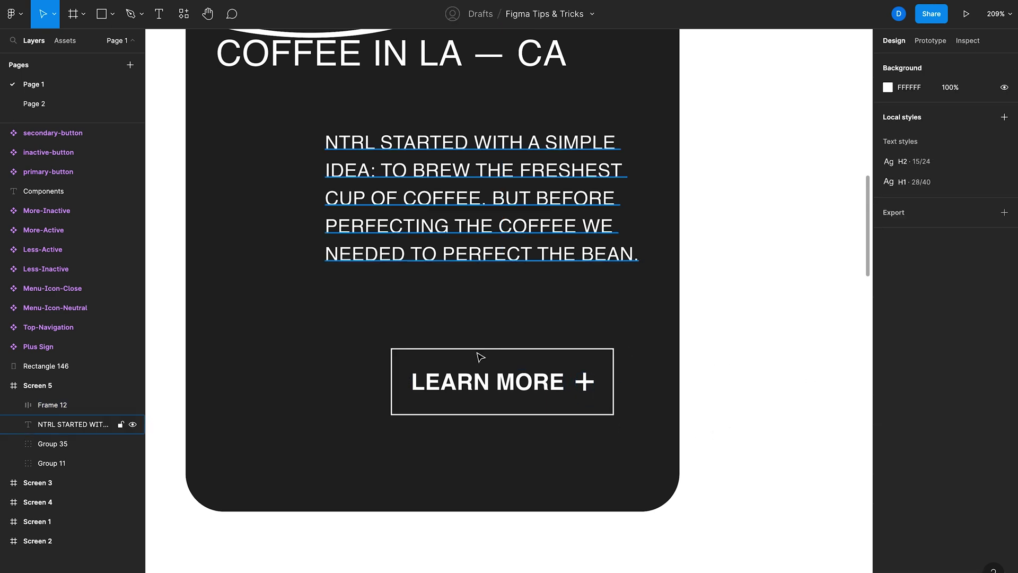
- Align the button under the paragraph and test hugging by typing 'REALLY LONG TEXT' as its label
{"action": "left_click_drag", "start_coordinate": [512, 384], "coordinate": [457, 366]}
{"action": "double_click", "coordinate": [457, 366]}
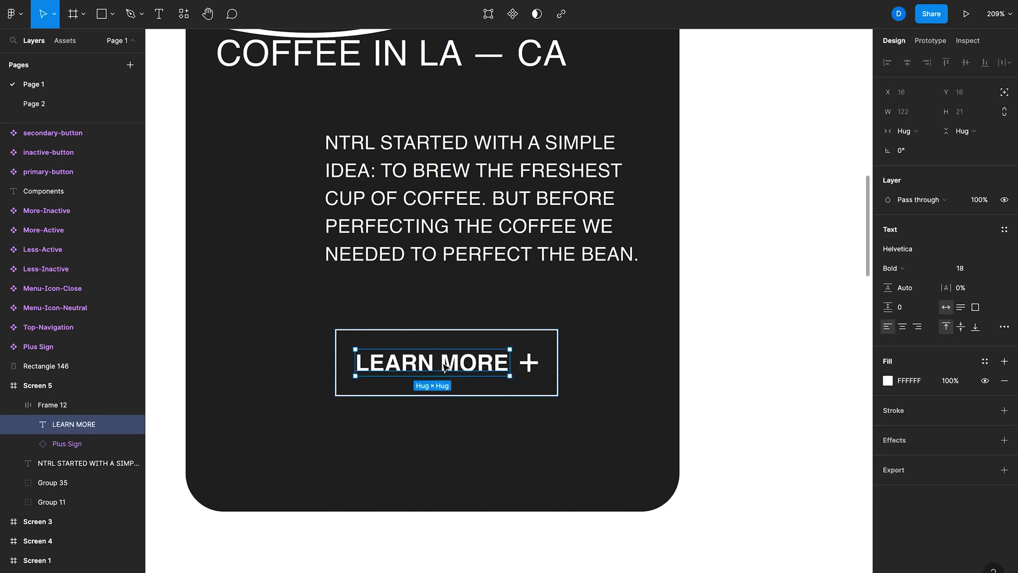
{"action": "double_click", "coordinate": [457, 365]}
{"action": "type", "text": "REAL"}
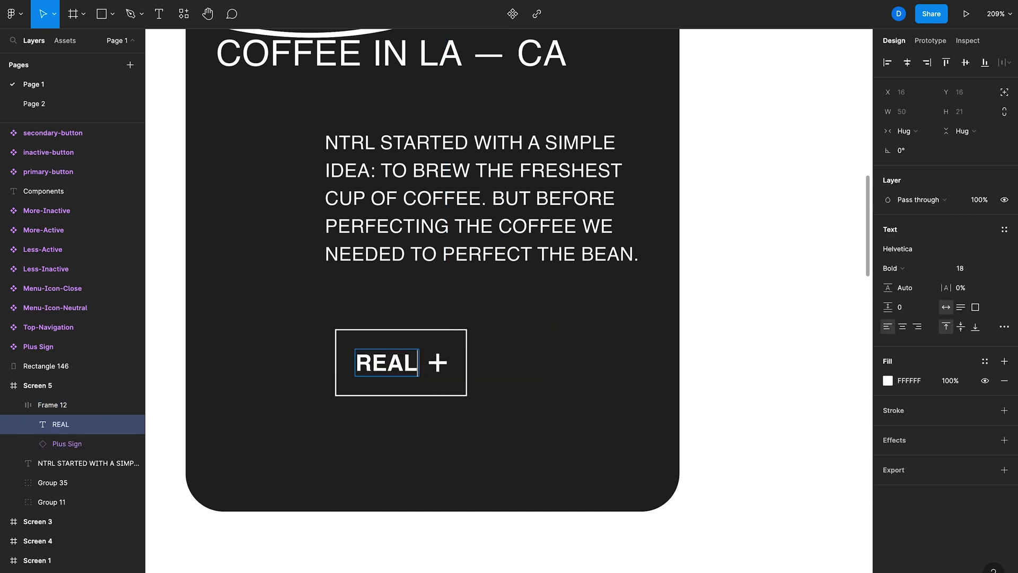
{"action": "type", "text": "LY LONG TEXT"}
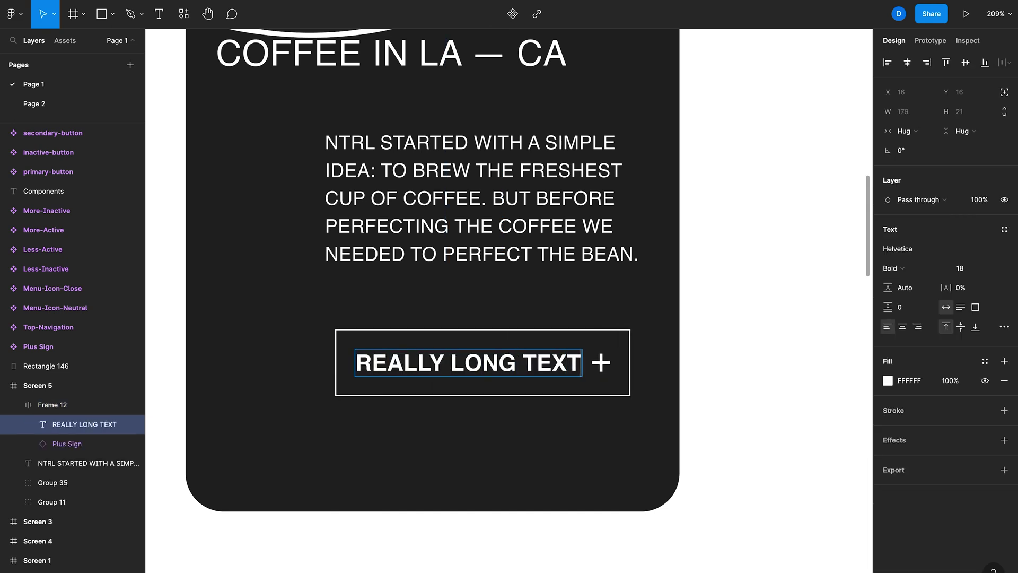
{"action": "left_click", "coordinate": [695, 350]}
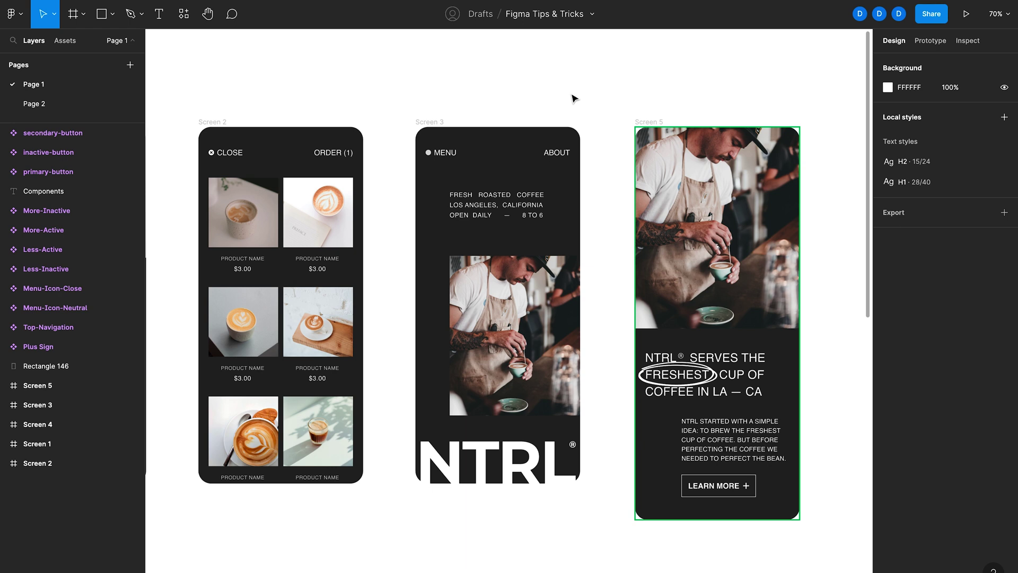
- Check the Share options, then copy a link to the current page
{"action": "left_click", "coordinate": [928, 15]}
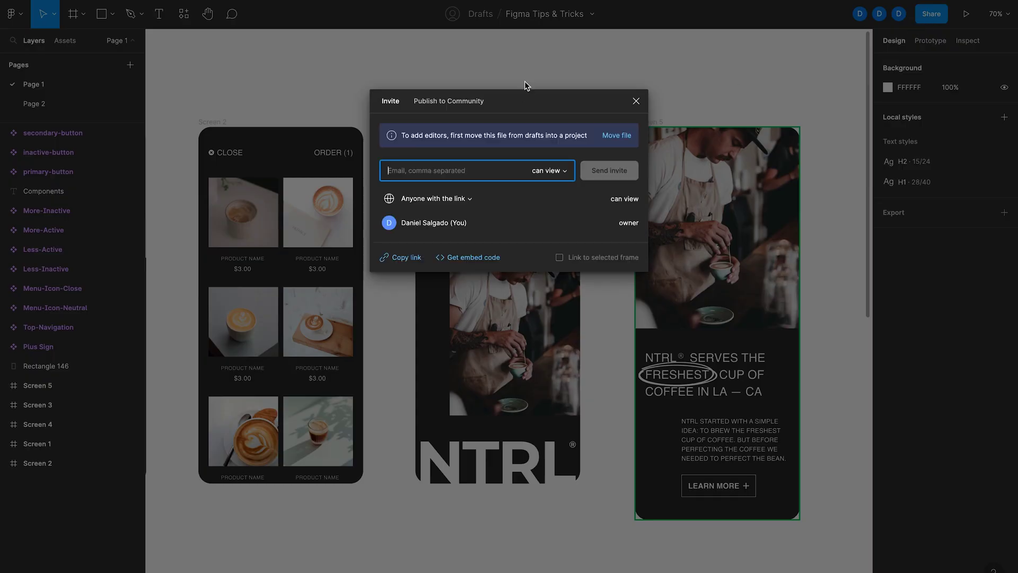
{"action": "left_click", "coordinate": [636, 101]}
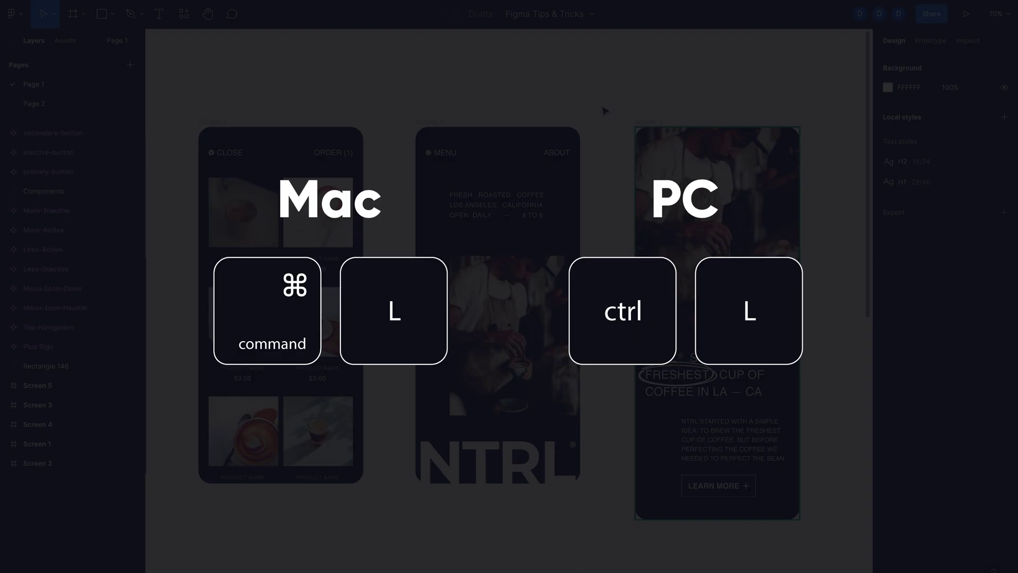
{"action": "key", "text": "ctrl+l"}
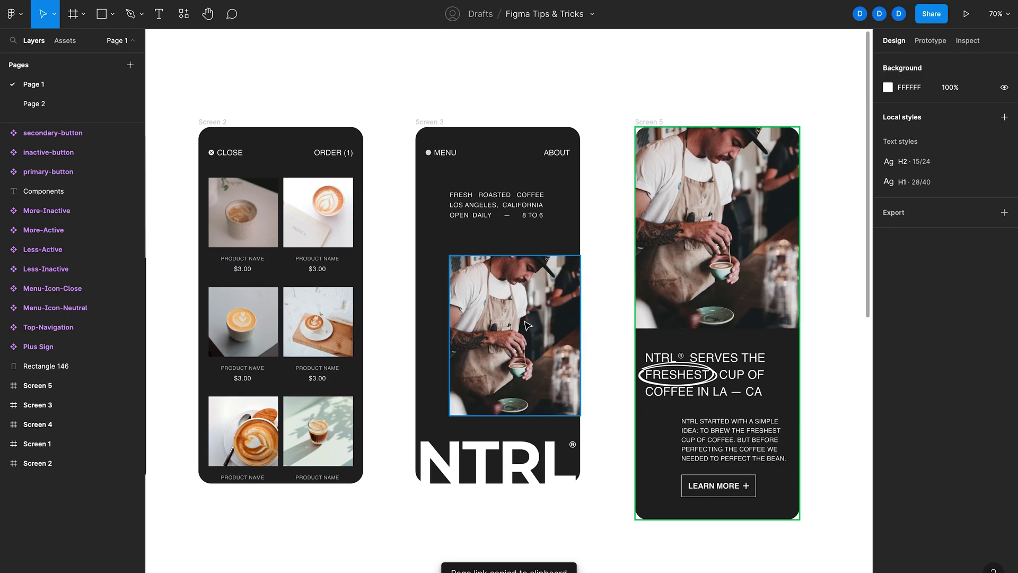
{"action": "mouse_move", "coordinate": [307, 570]}
{"action": "scroll", "coordinate": [209, 164], "scroll_direction": "down", "scroll_amount": 5}
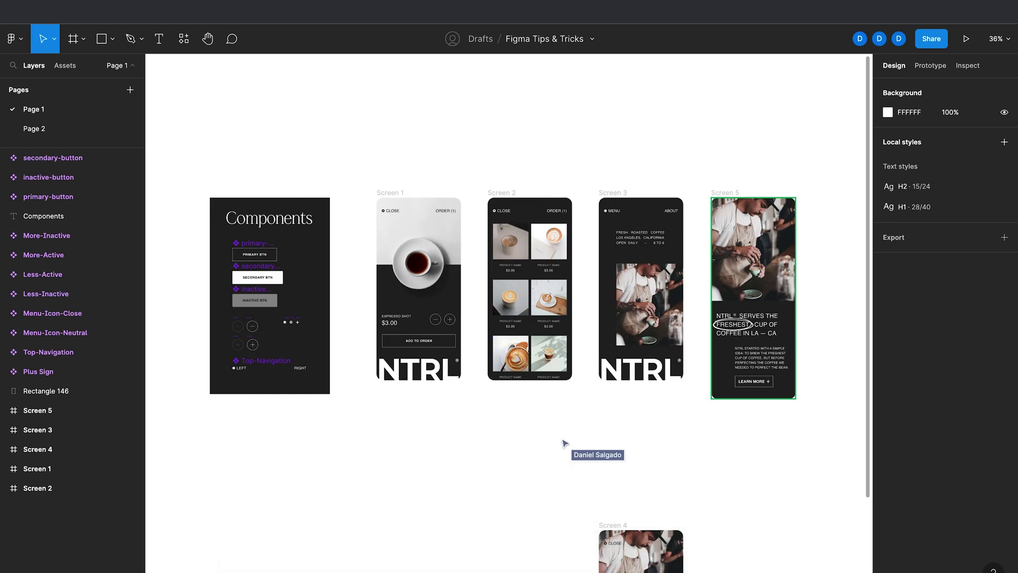
{"action": "mouse_move", "coordinate": [469, 570]}
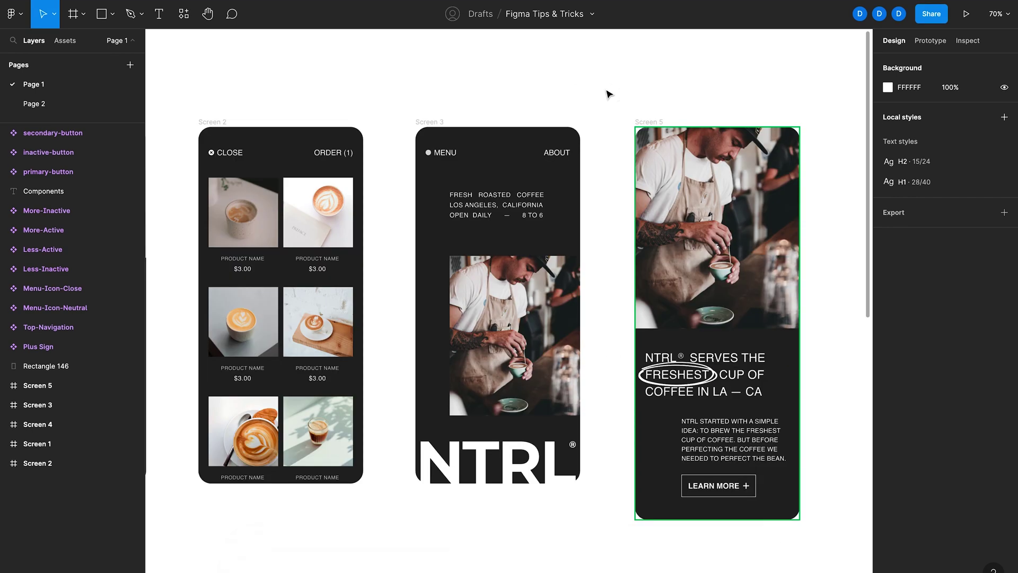
- Copy a link to the Screen 5 frame, then zoom out to show every screen
{"action": "left_click", "coordinate": [657, 124]}
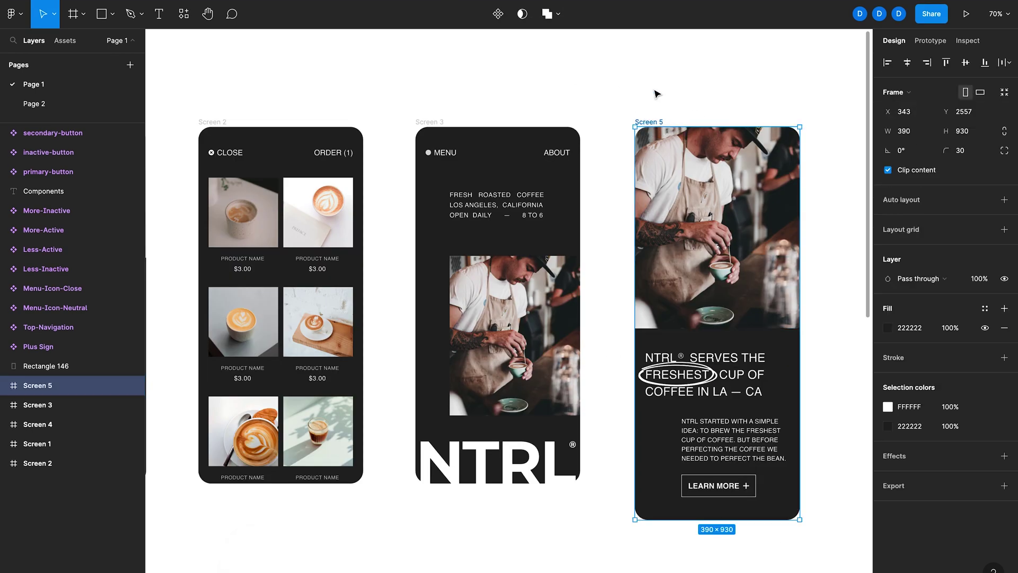
{"action": "key", "text": "super+l"}
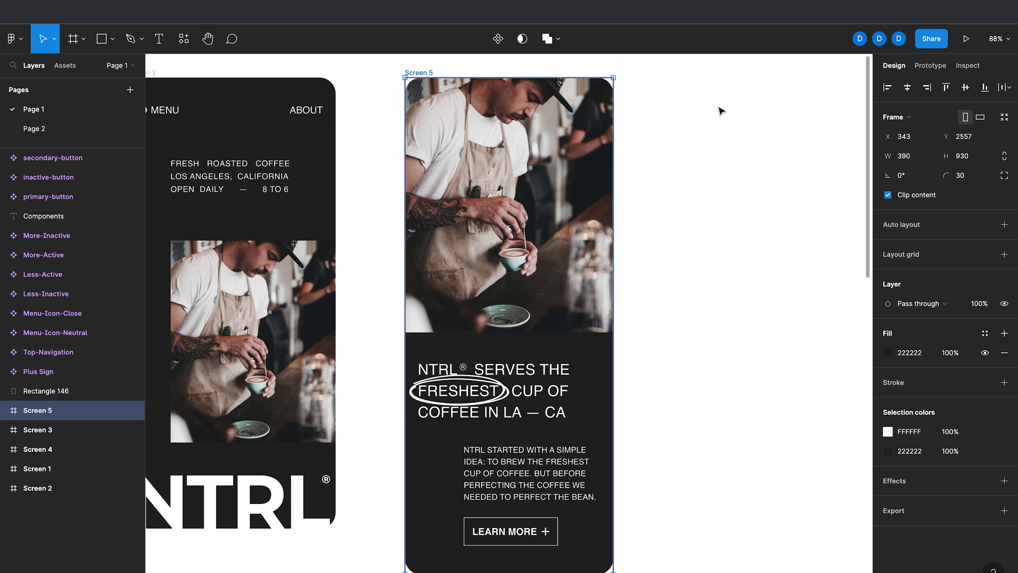
{"action": "key", "text": "Escape"}
{"action": "key", "text": "shift+1"}
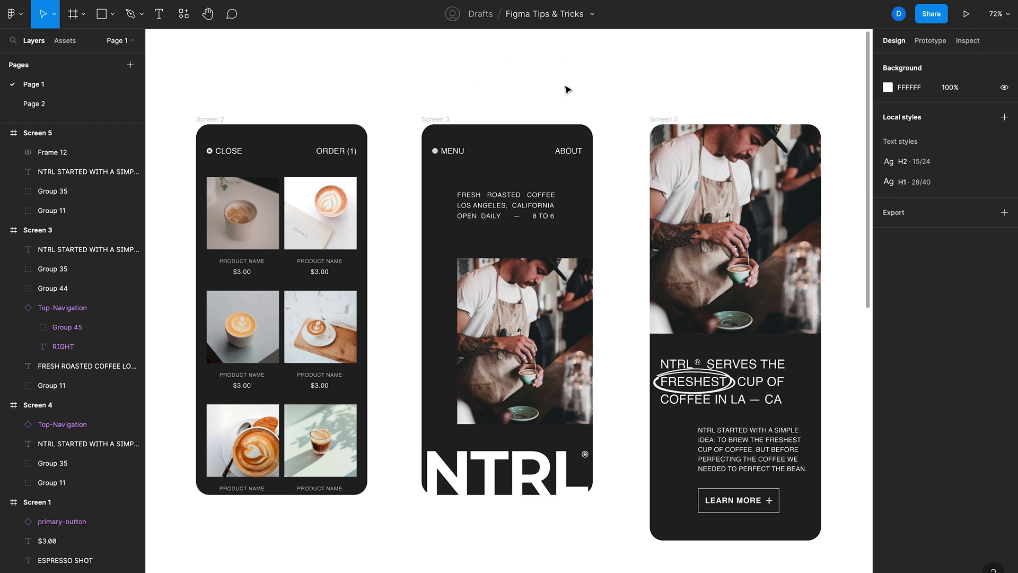
- Add a 1x PNG export setting to the Screen 3 frame
{"action": "left_click", "coordinate": [434, 121]}
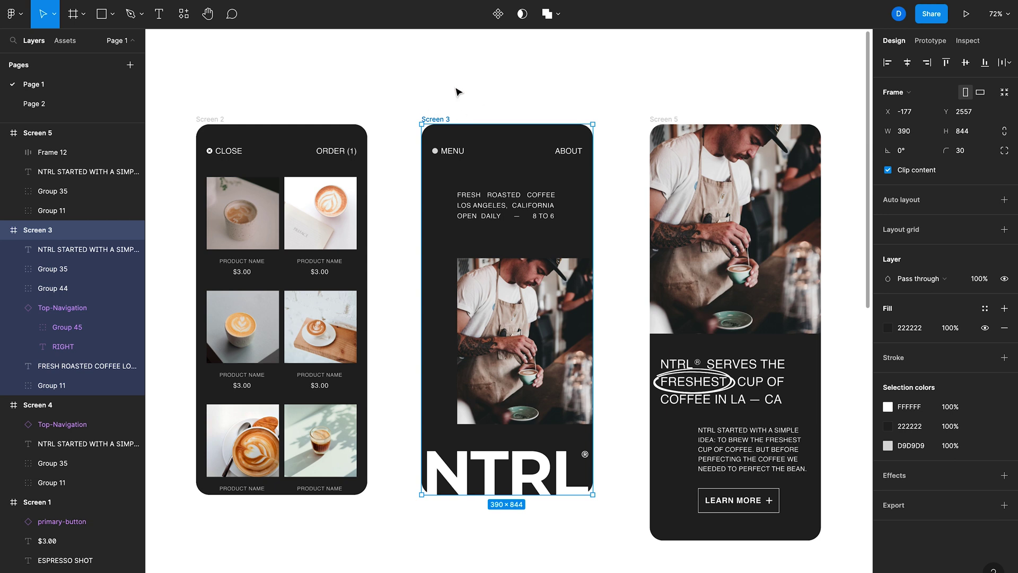
{"action": "left_click", "coordinate": [1004, 505]}
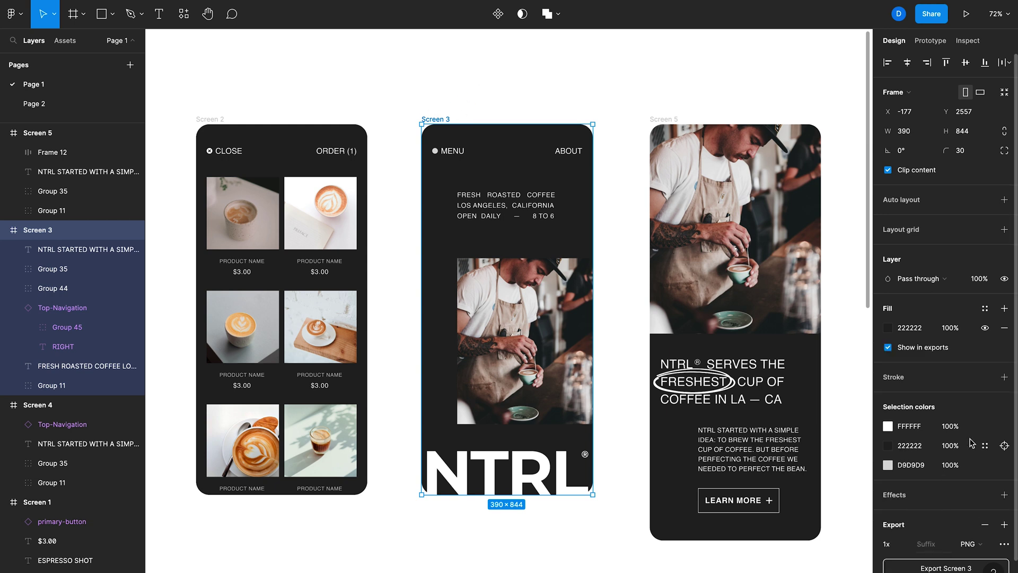
{"action": "left_click", "coordinate": [575, 99]}
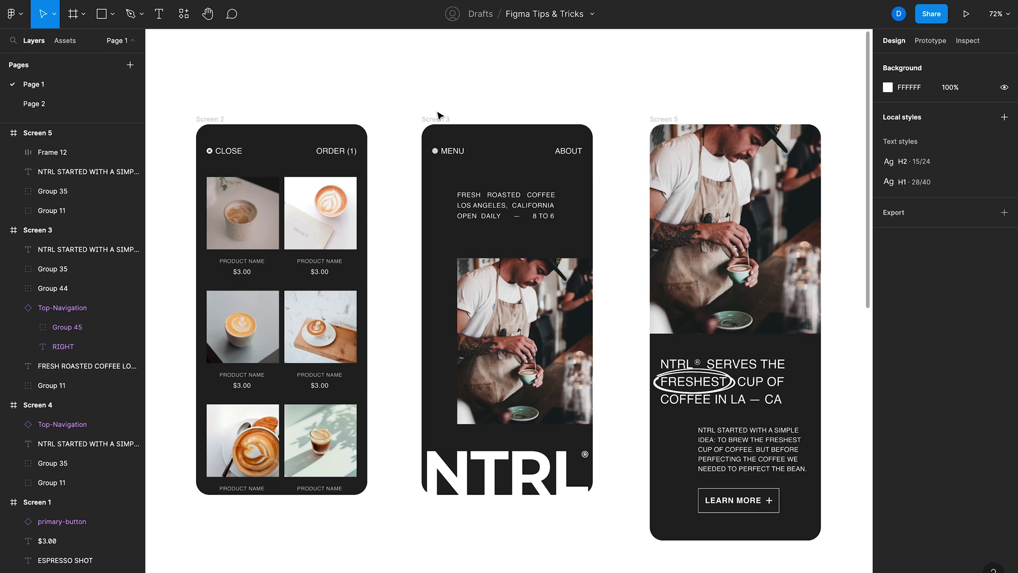
- Copy Screen 3 as a PNG and switch to the Google Slides presentation
{"action": "left_click", "coordinate": [439, 120]}
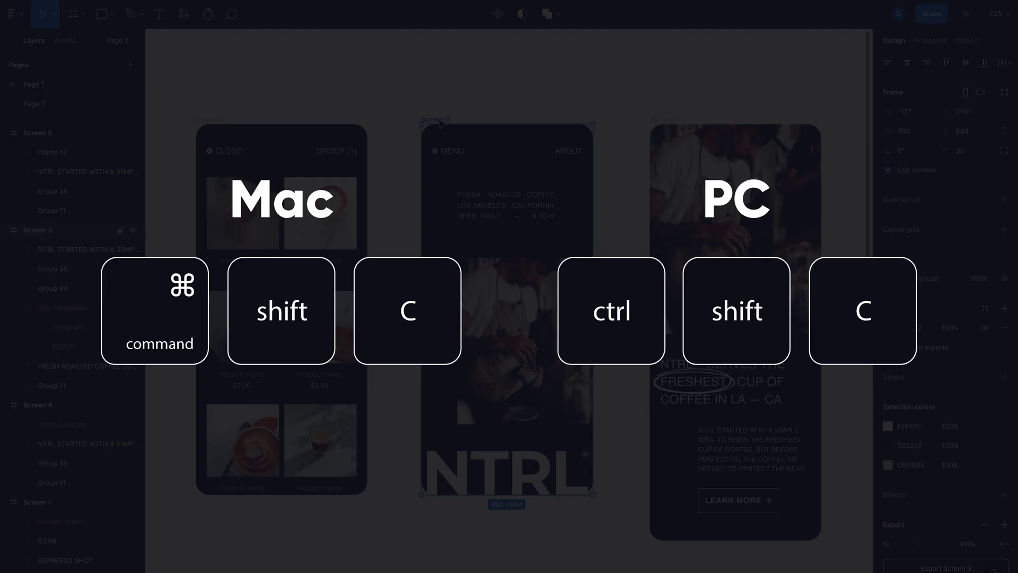
{"action": "key", "text": "ctrl+shift+c"}
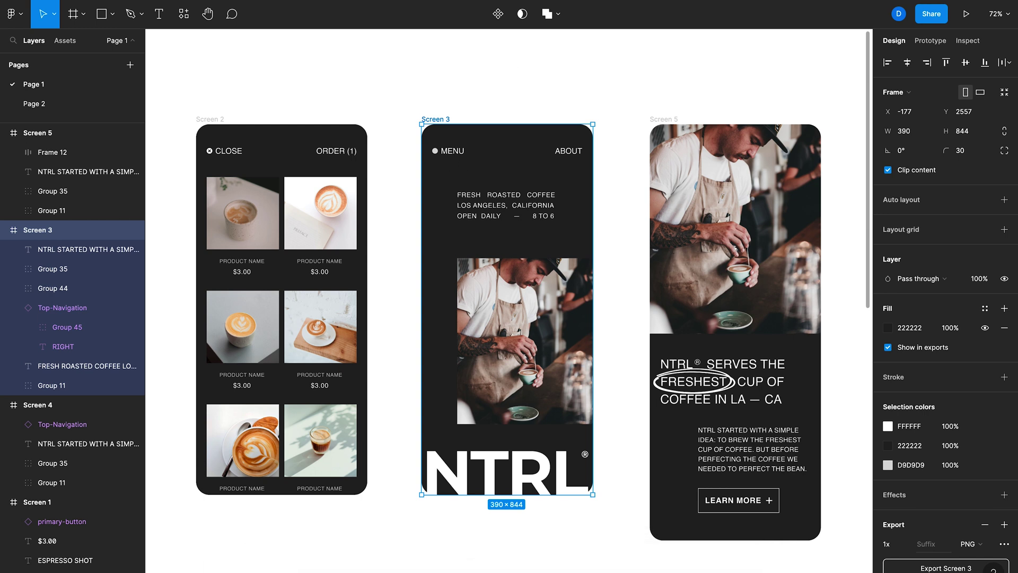
{"action": "left_click", "coordinate": [307, 560]}
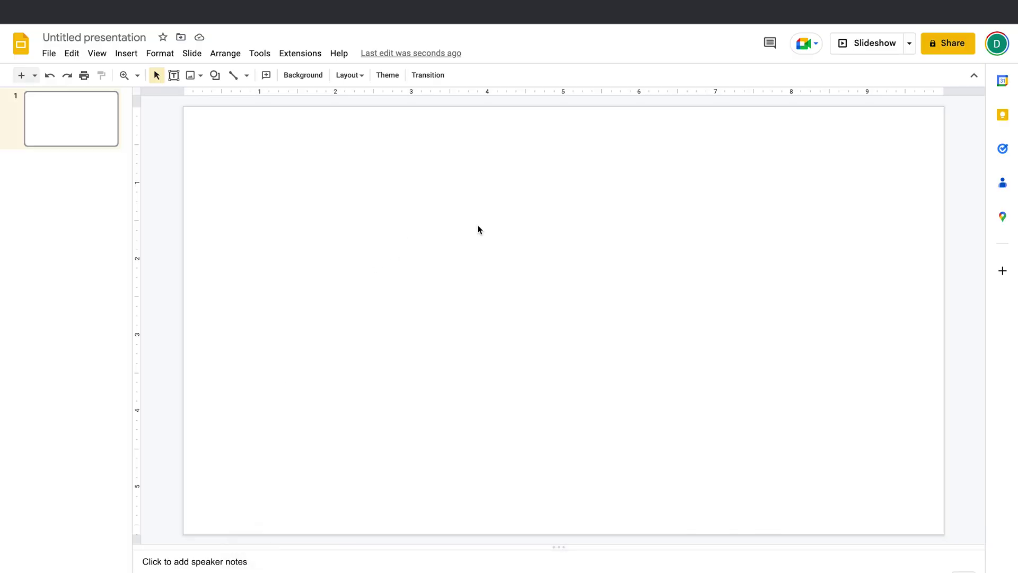
- Paste the Screen 3 PNG onto the blank slide, centre it, and return to Figma
{"action": "key", "text": "ctrl+v"}
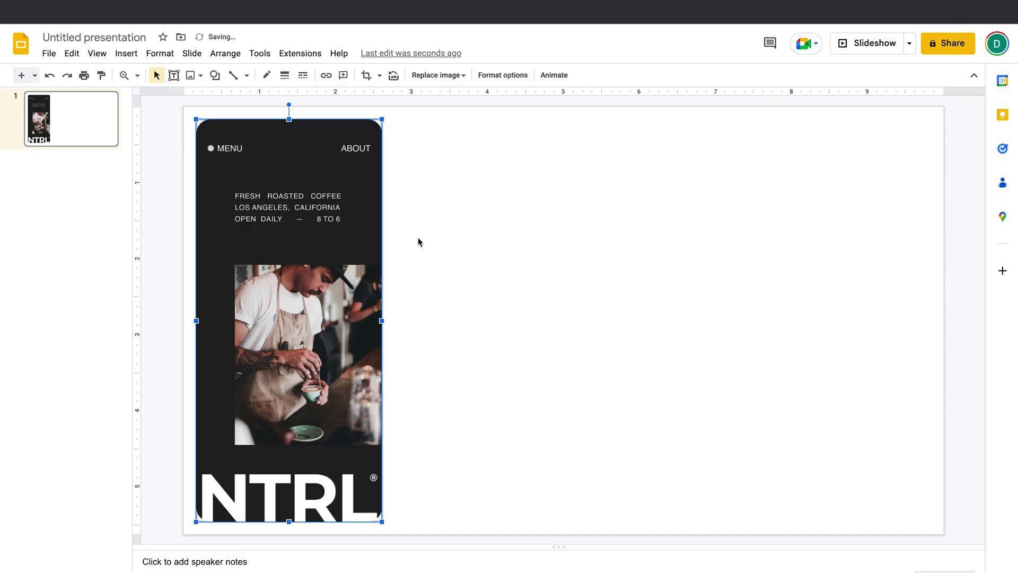
{"action": "left_click_drag", "start_coordinate": [311, 250], "coordinate": [572, 251]}
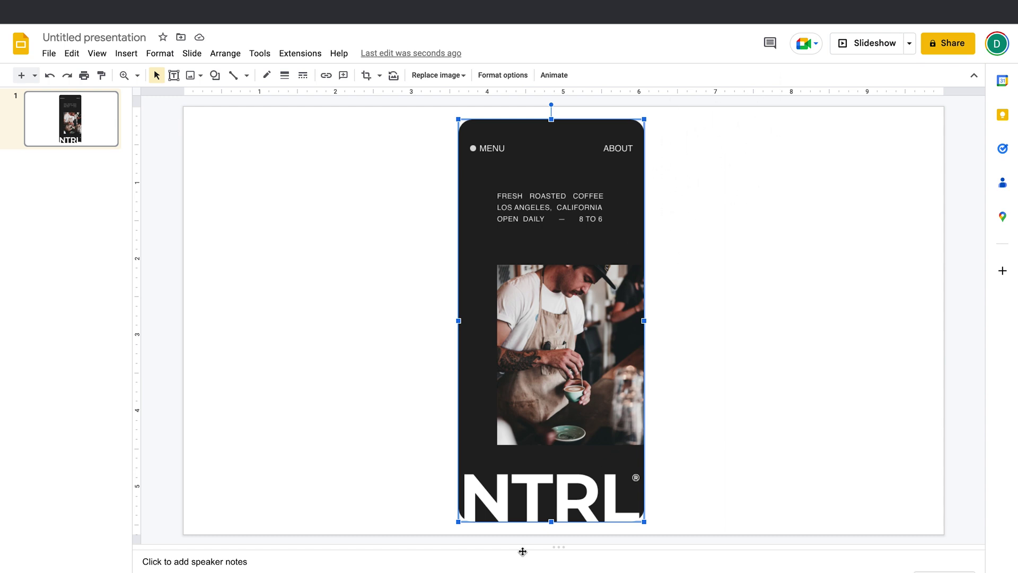
{"action": "left_click", "coordinate": [468, 561]}
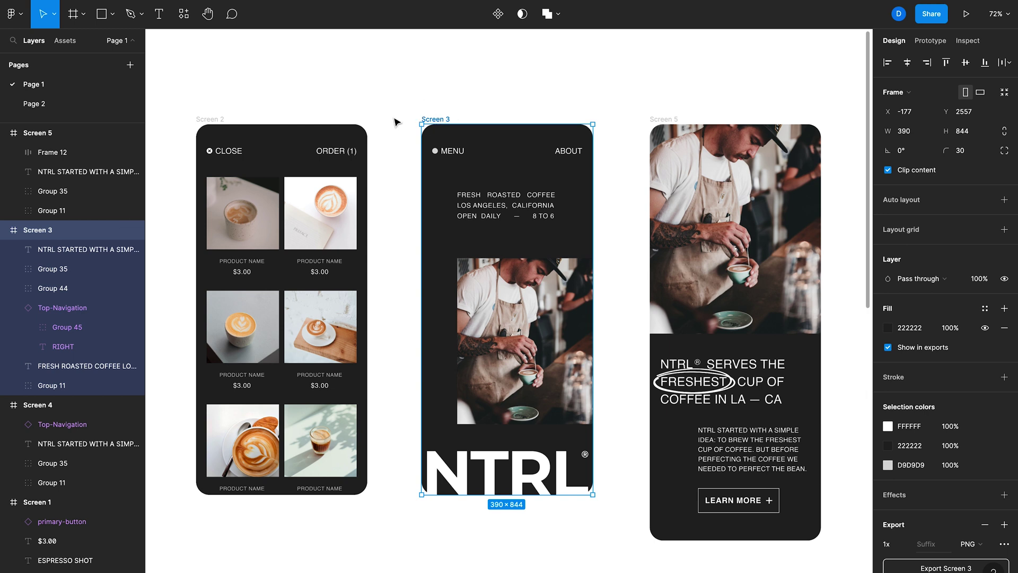
- Copy Screen 3 as a PNG and paste it onto the Figma canvas as 'image 1'
{"action": "key", "text": "ctrl+shift+c"}
{"action": "scroll", "coordinate": [466, 136], "scroll_direction": "right", "scroll_amount": 10}
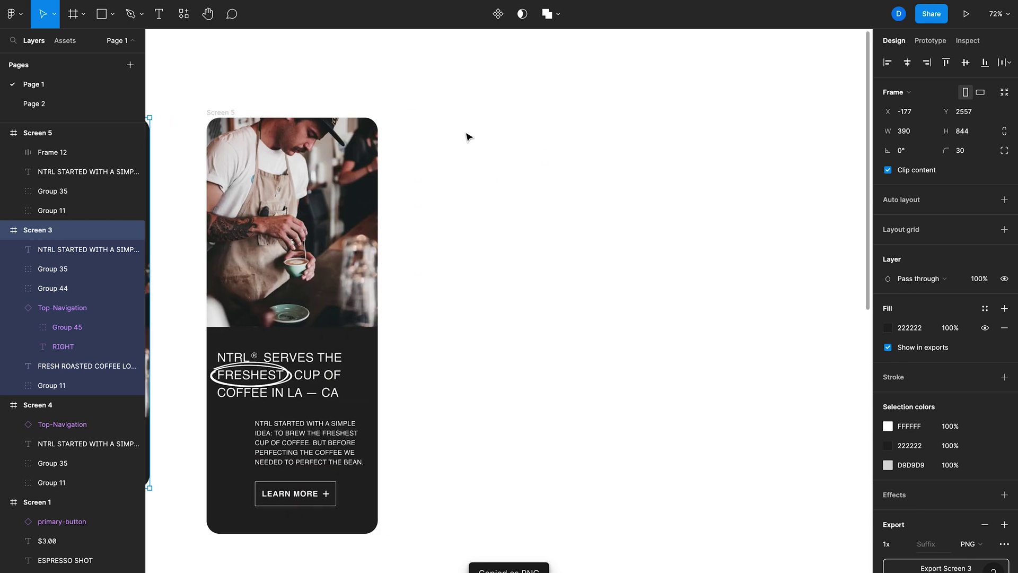
{"action": "left_click", "coordinate": [599, 166]}
{"action": "key", "text": "ctrl+v"}
- Position the pasted 390×844 image just to the right of Screen 5
{"action": "left_click_drag", "start_coordinate": [481, 187], "coordinate": [550, 169]}
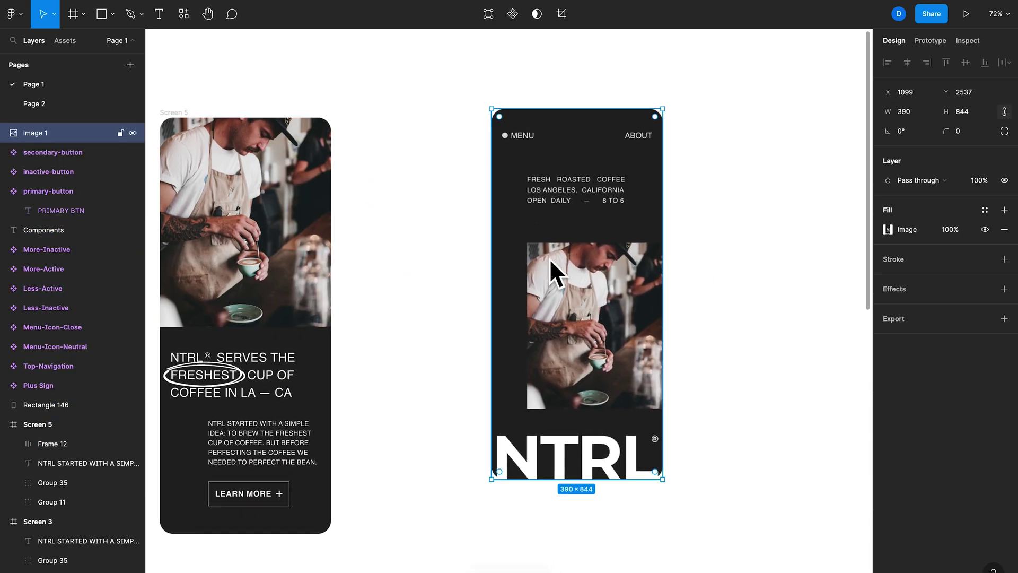
{"action": "left_click", "coordinate": [443, 192]}
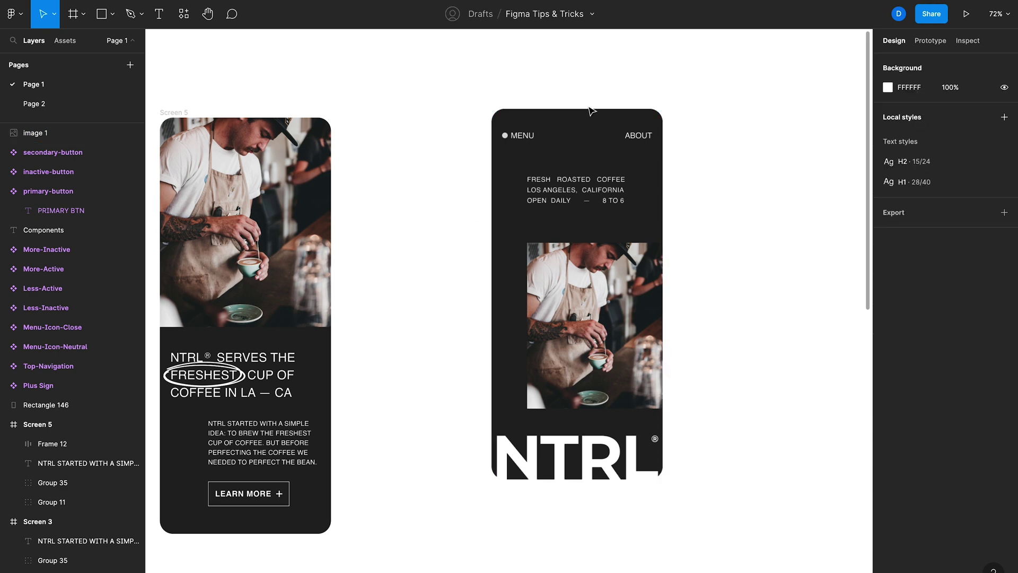
{"action": "mouse_move", "coordinate": [601, 191]}
{"action": "left_mouse_down"}
{"action": "mouse_move", "coordinate": [566, 200]}
{"action": "mouse_move", "coordinate": [591, 186]}
{"action": "left_mouse_up"}
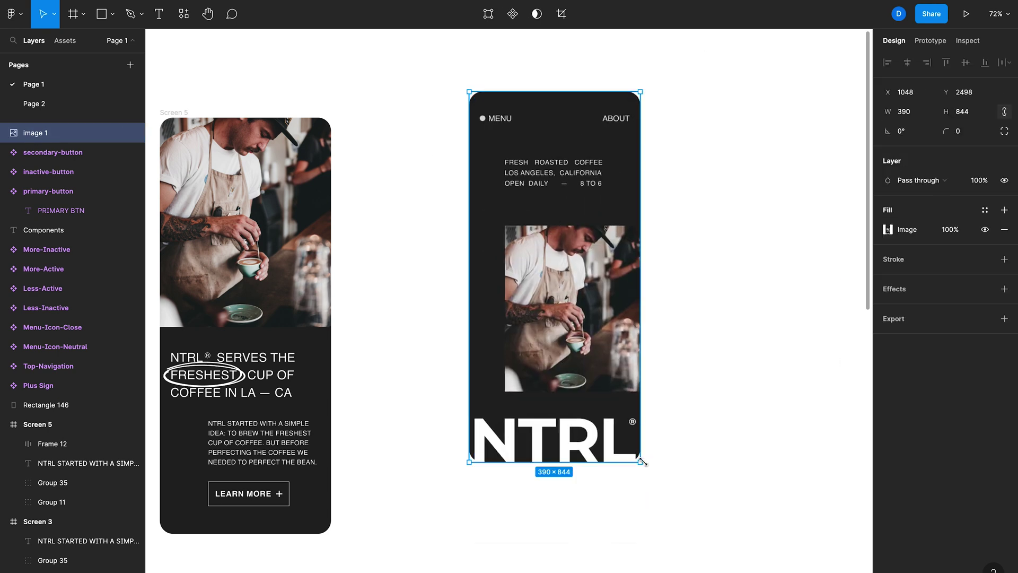